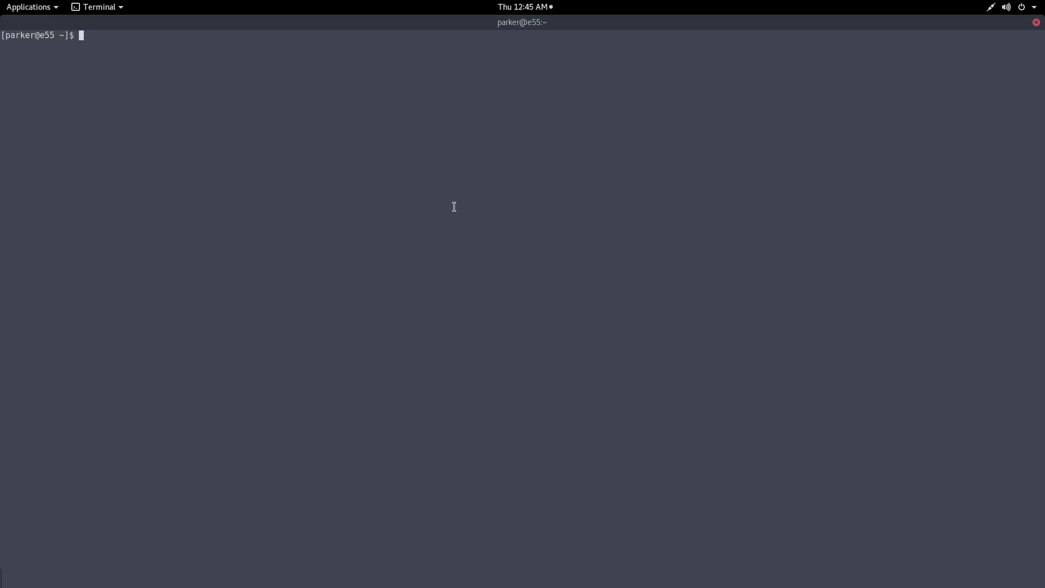
Open a new Google Chrome window from the Activities dash
key(super)
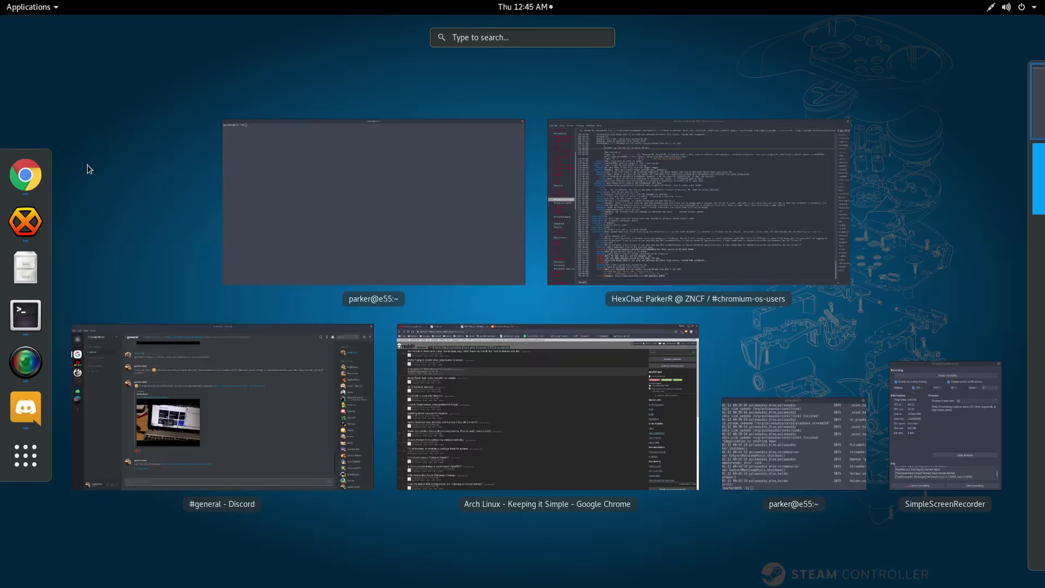
right_click(37, 178)
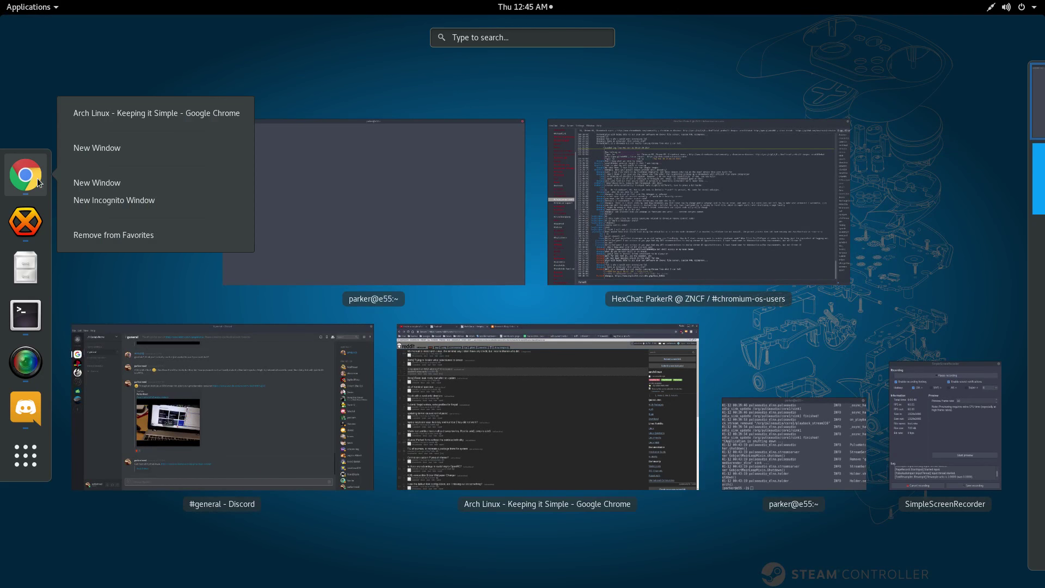
click(112, 153)
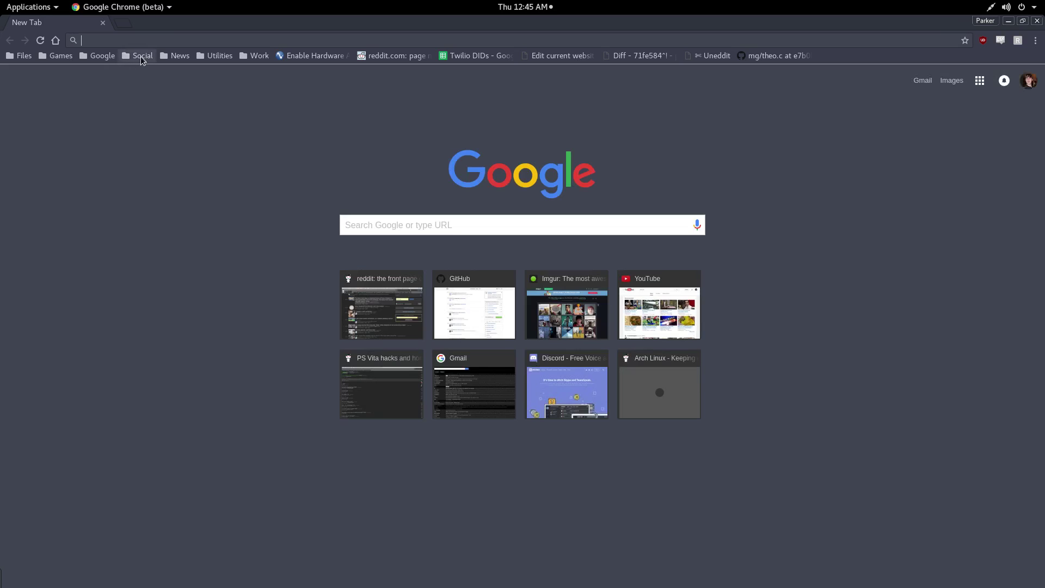
Type 'explo' in the new window's address bar, discarding the earlier 'as' and 'asus' attempts
text(as)
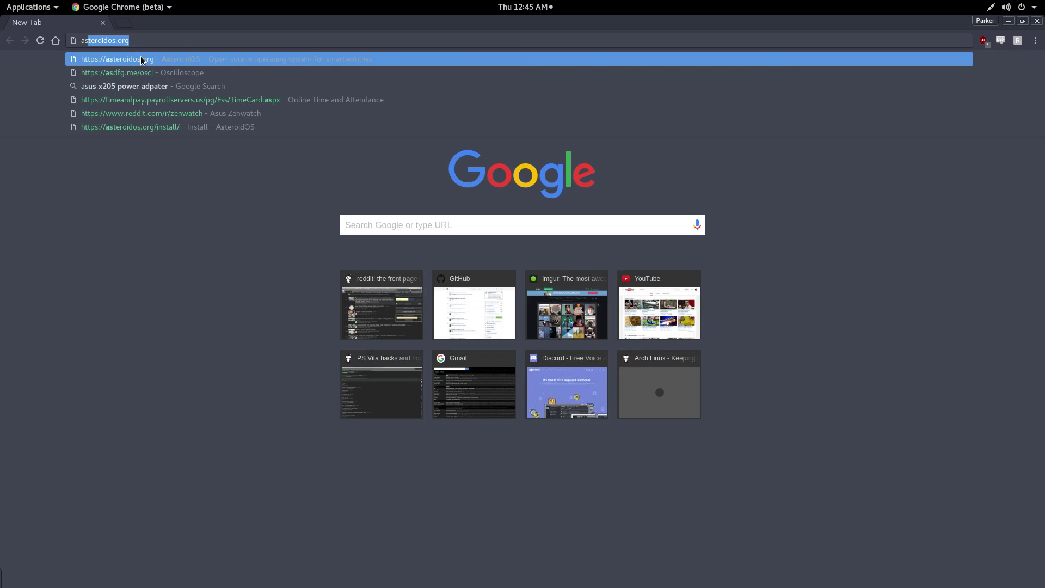
key(BackSpace)
key(BackSpace)
key(BackSpace)
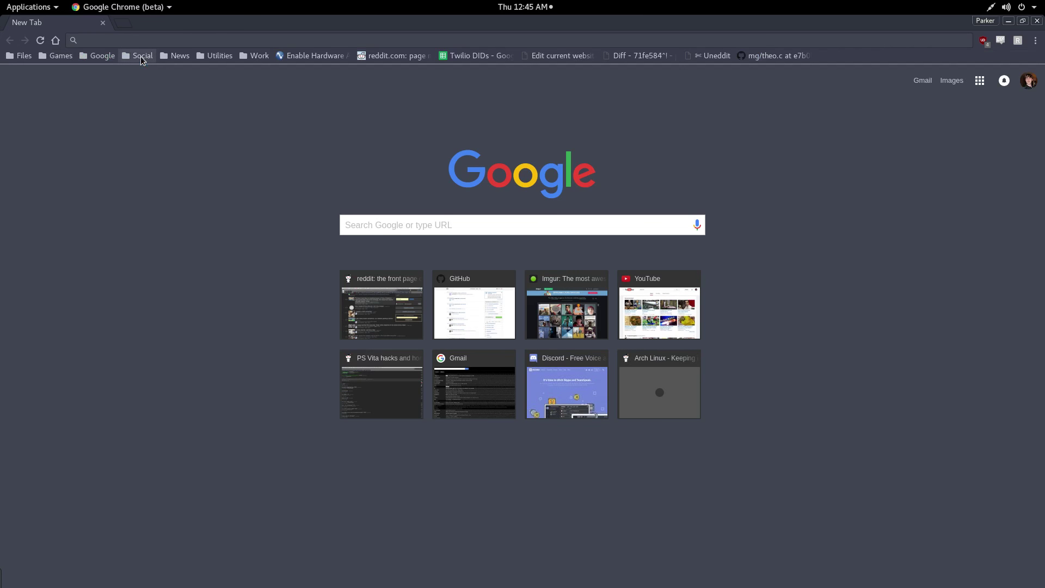
text(asus)
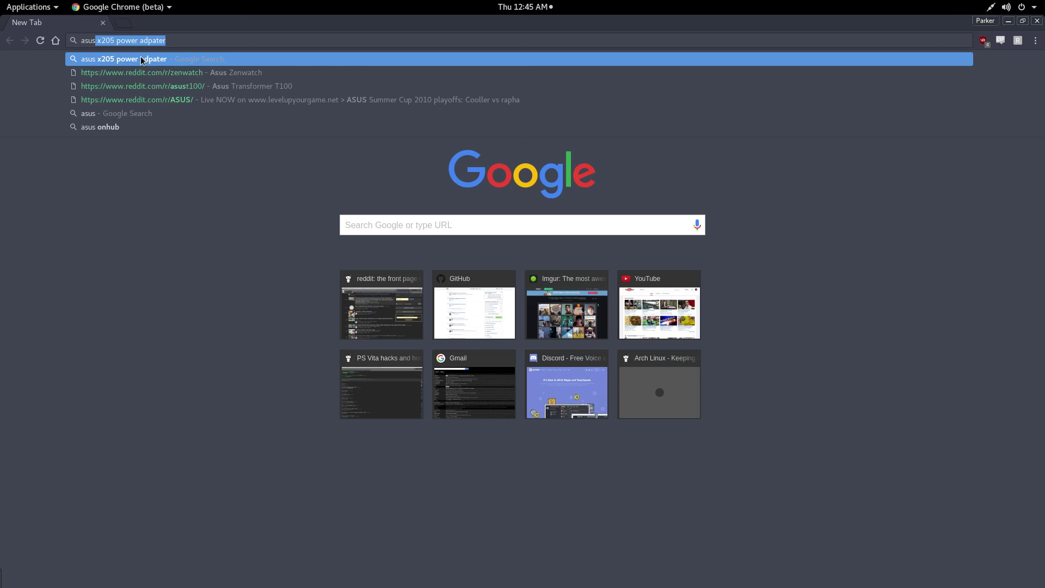
key(BackSpace)
key(BackSpace)
key(BackSpace)
key(BackSpace)
key(BackSpace)
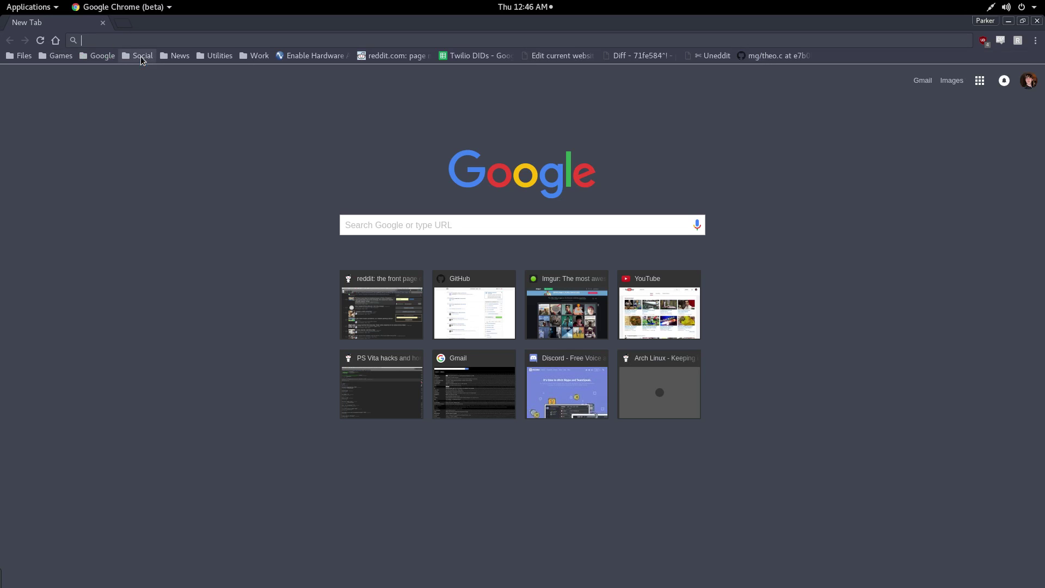
text(exploitee.rs/index.php/Steam_Link)
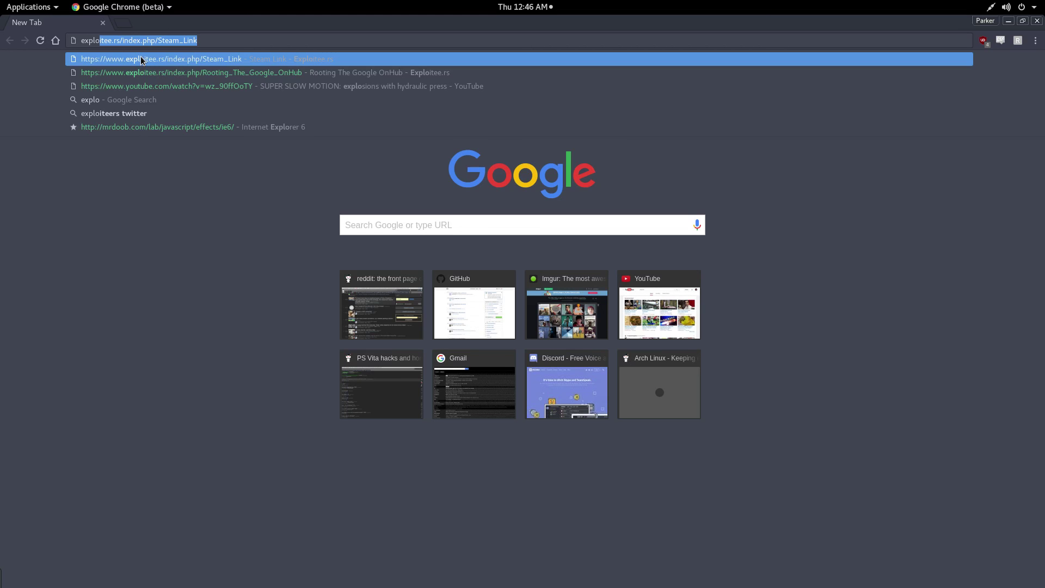
Load Rooting The Google OnHub, then go via Main page to Asus OnHub's File:ASUS-Google-OnHub-bottom.jpg
click(143, 74)
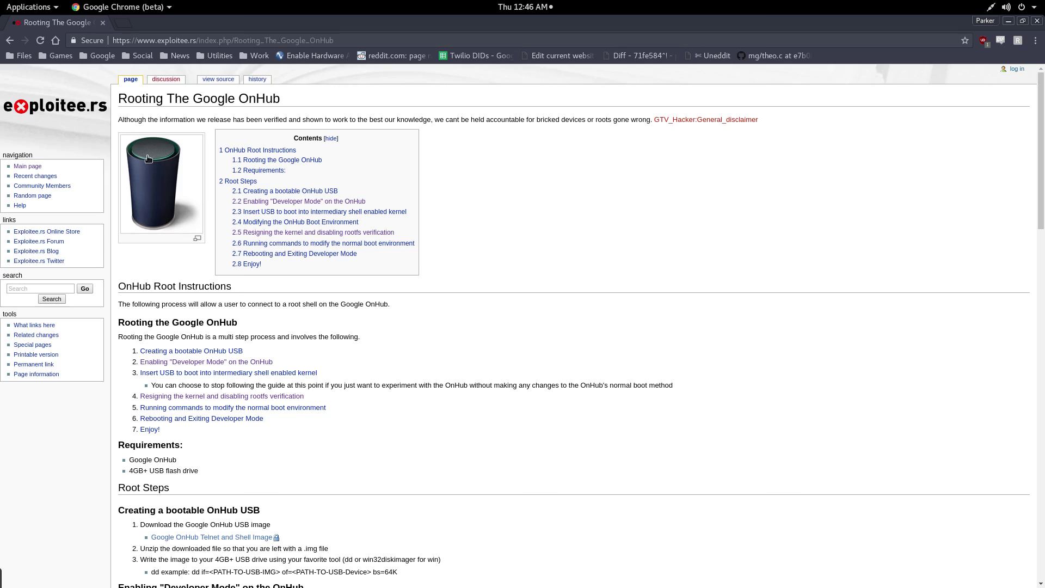
click(29, 168)
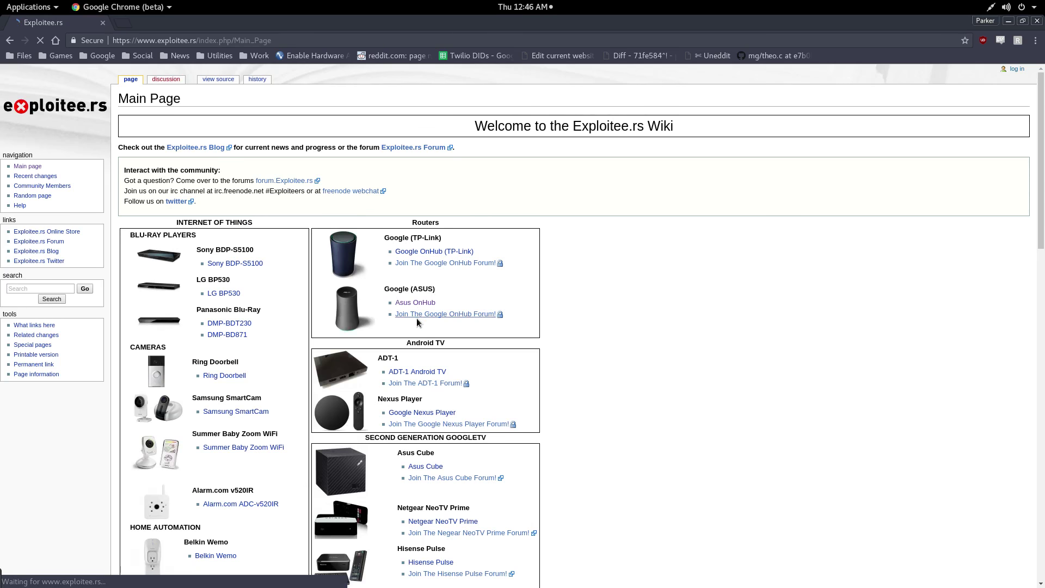
click(409, 302)
scroll(544, 305, down, 6)
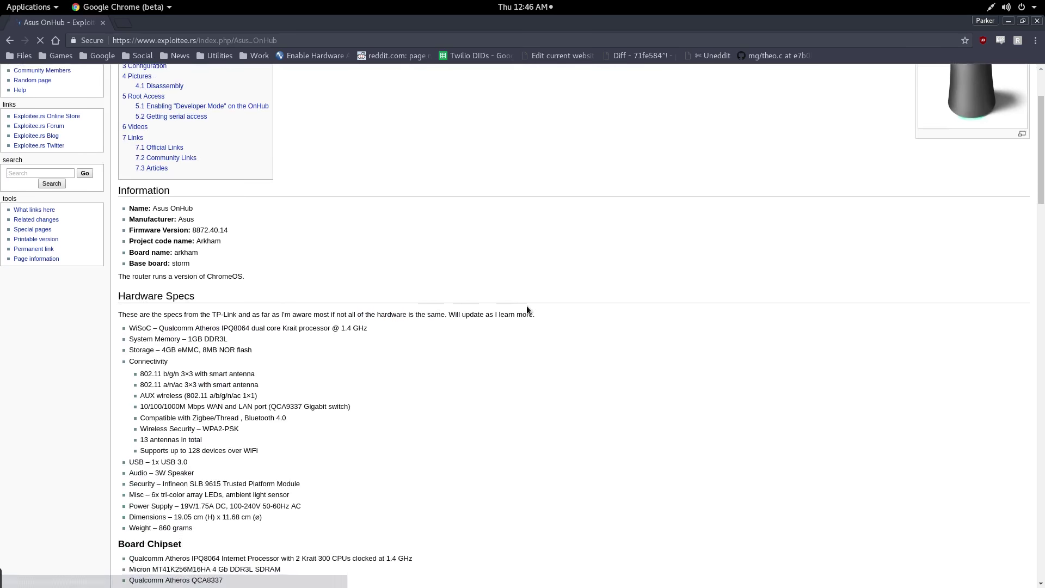
scroll(278, 385, down, 5)
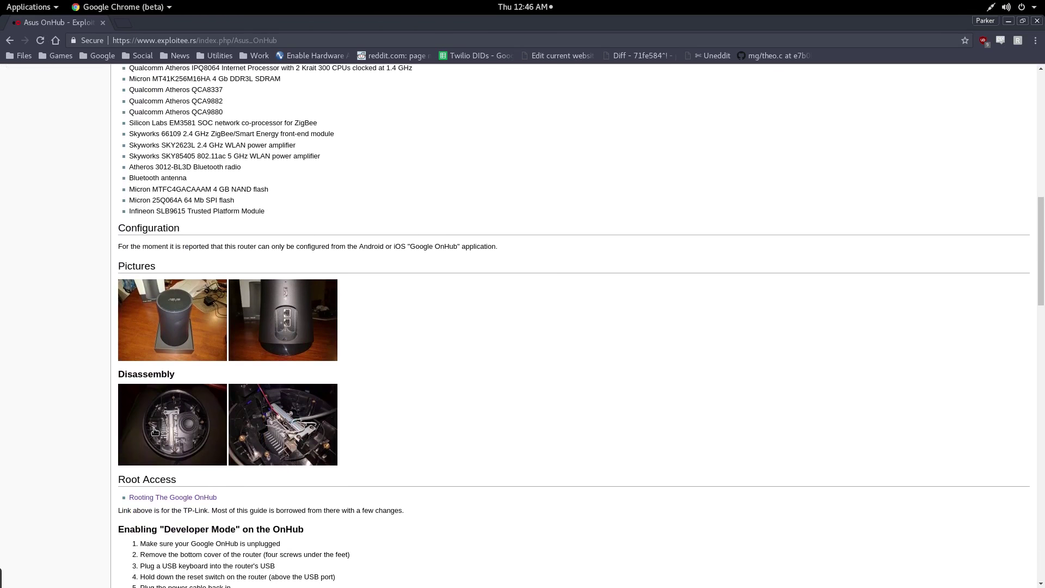
click(157, 431)
Open the full-size OnHub photo in a new tab and switch to it
right_click(321, 264)
click(325, 265)
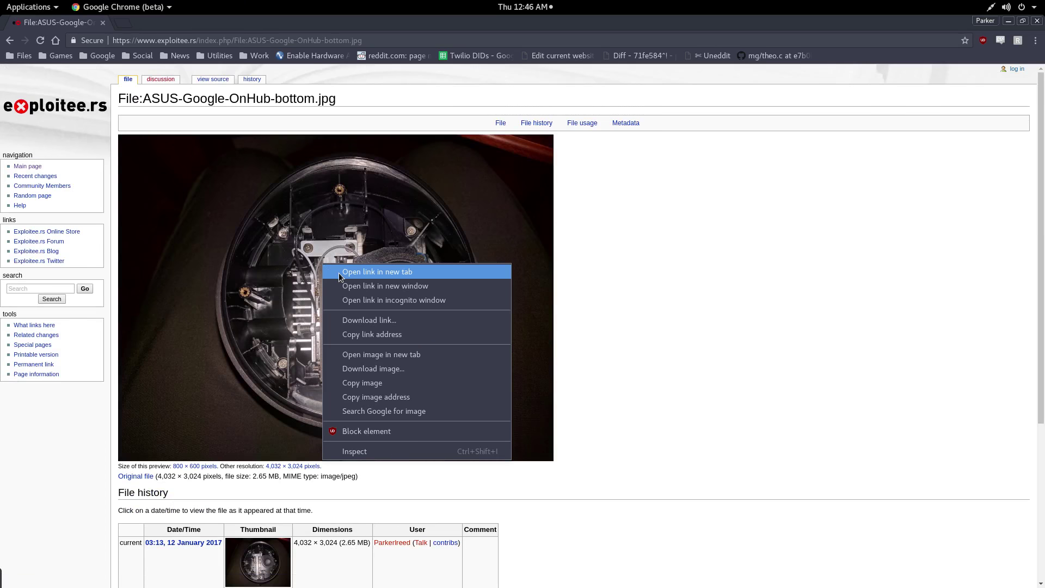
click(155, 24)
Toggle zoom on the photo repeatedly to inspect the circuit board close up
click(509, 327)
click(510, 326)
click(541, 374)
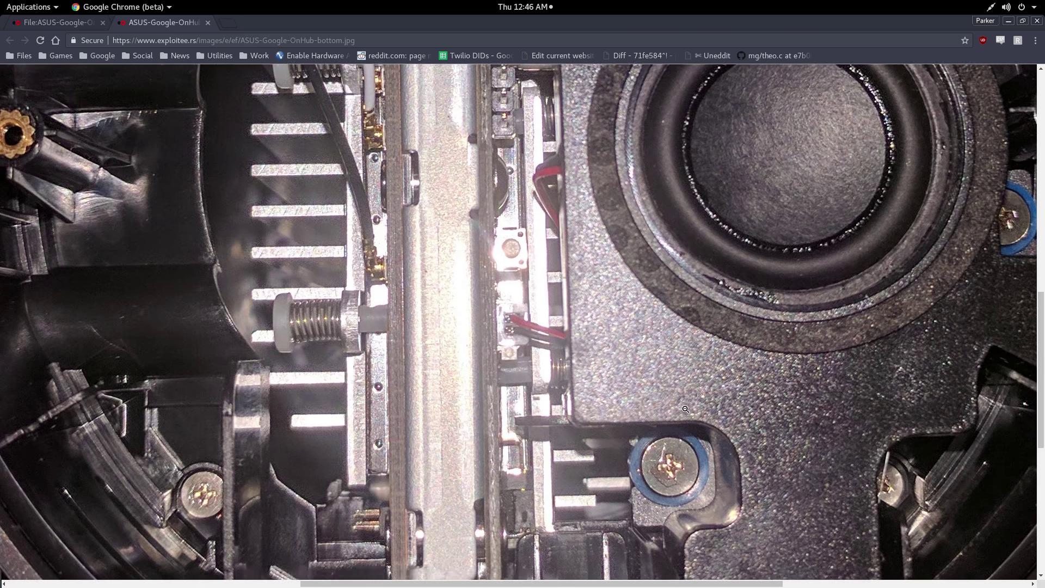
click(670, 408)
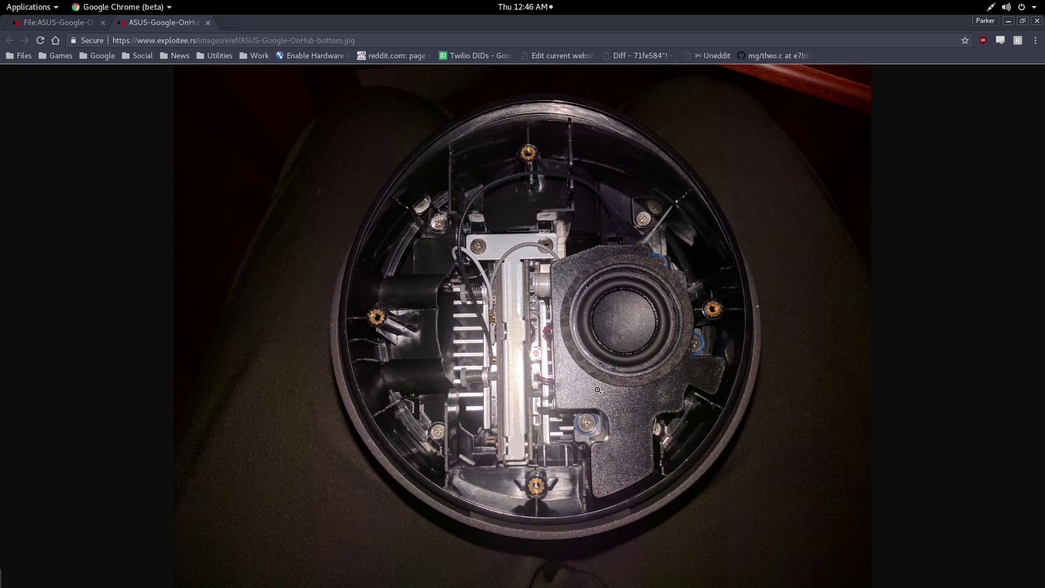
click(542, 370)
click(523, 357)
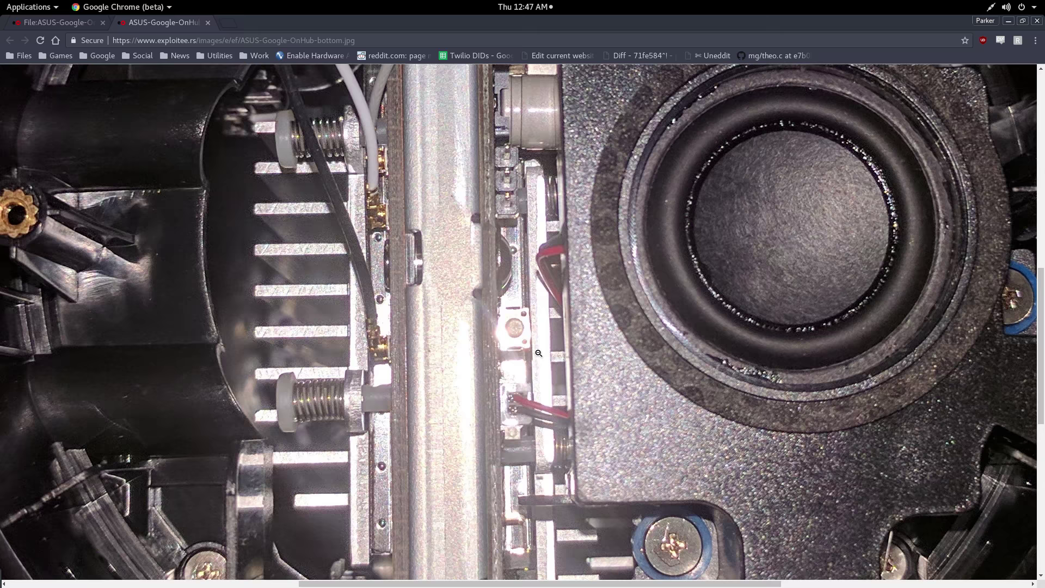
click(539, 354)
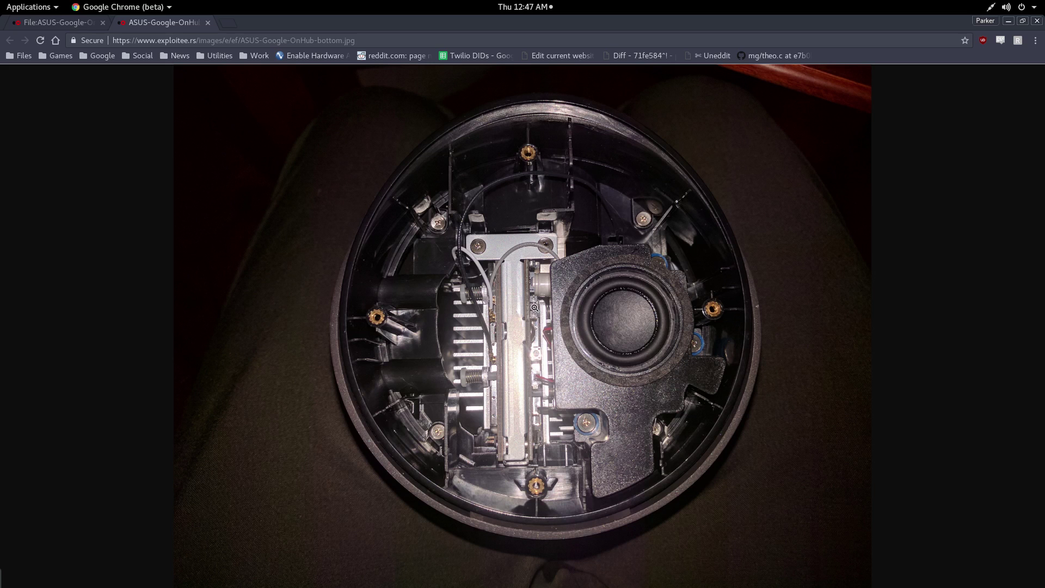
click(534, 308)
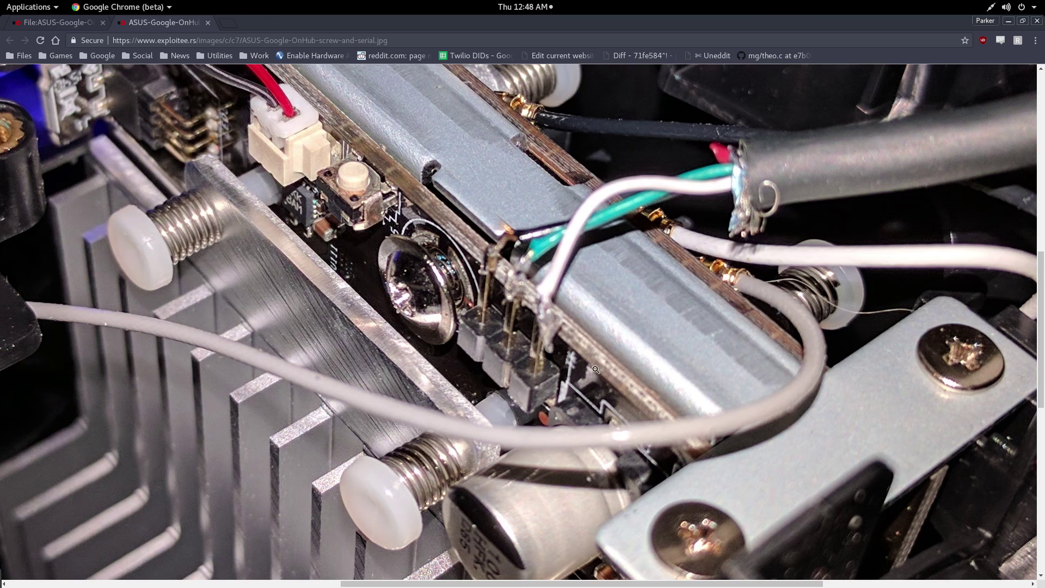
In the first tab, return to the wiki main page and open the Google OnHub (TP-Link) article
click(35, 26)
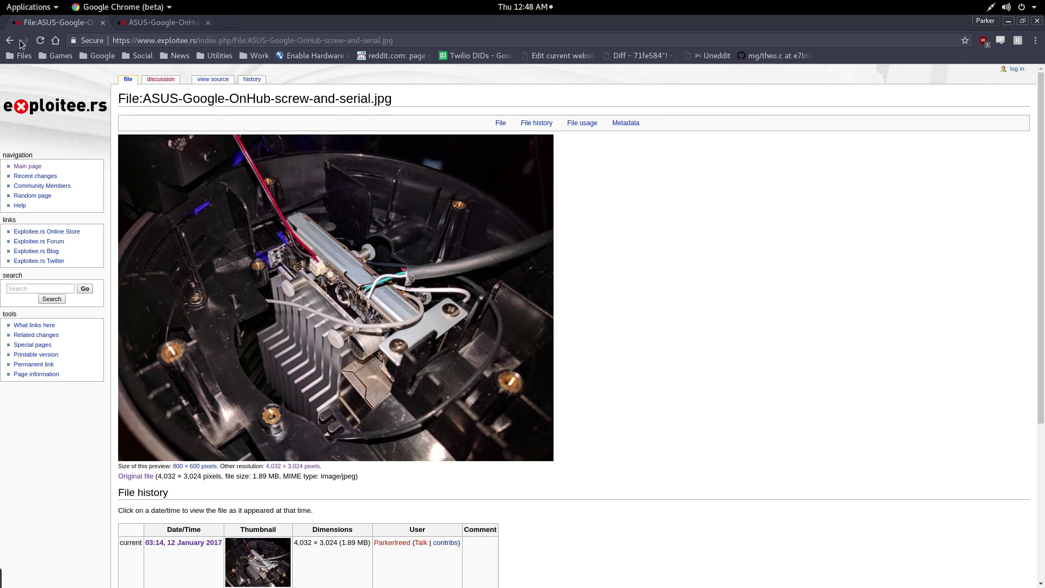
click(11, 41)
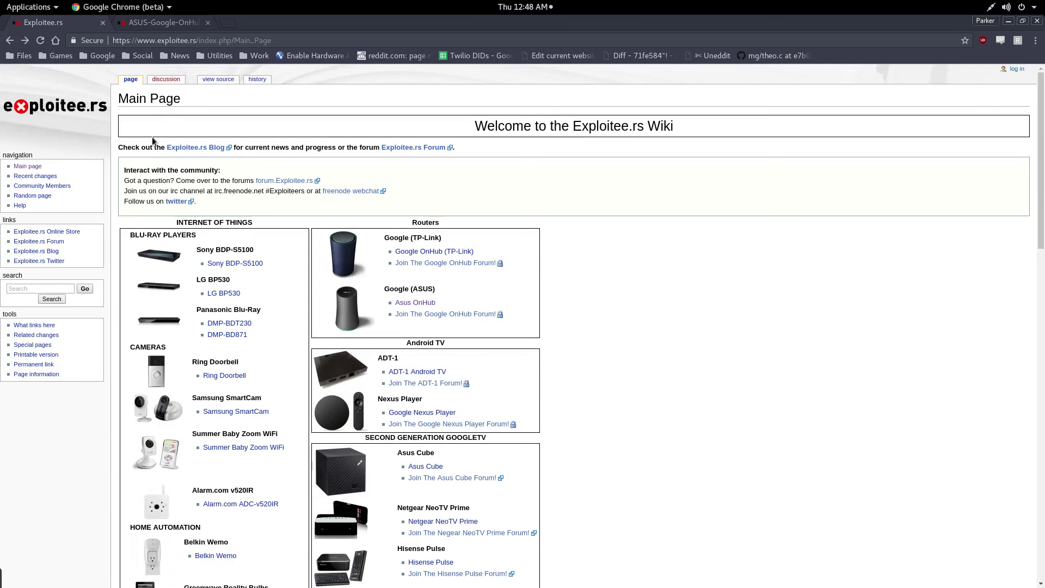
click(414, 251)
scroll(413, 251, down, 12)
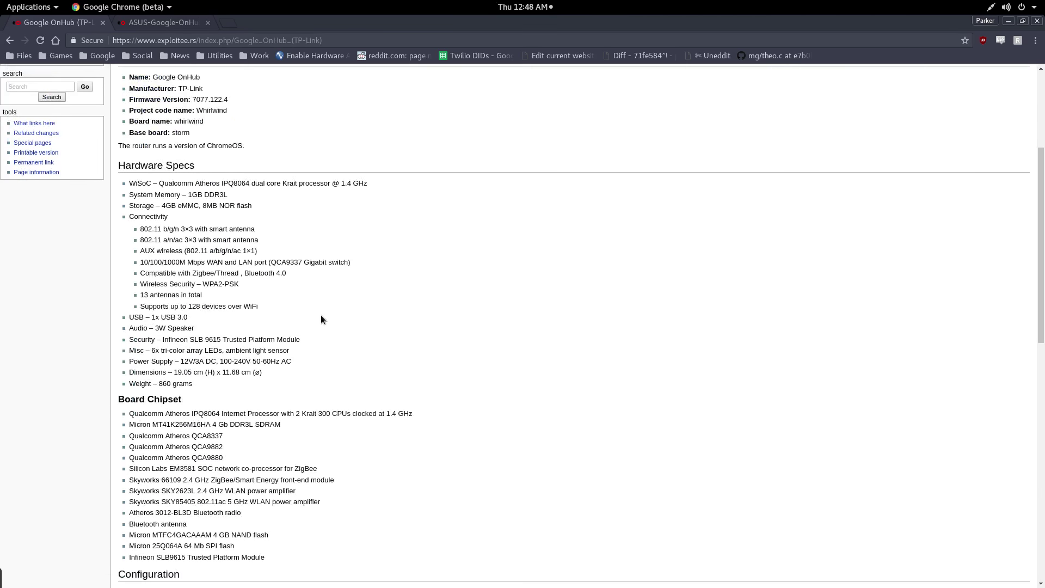
scroll(251, 329, down, 4)
Open the Rooting The Google OnHub guide and scroll through its Root Steps
click(186, 387)
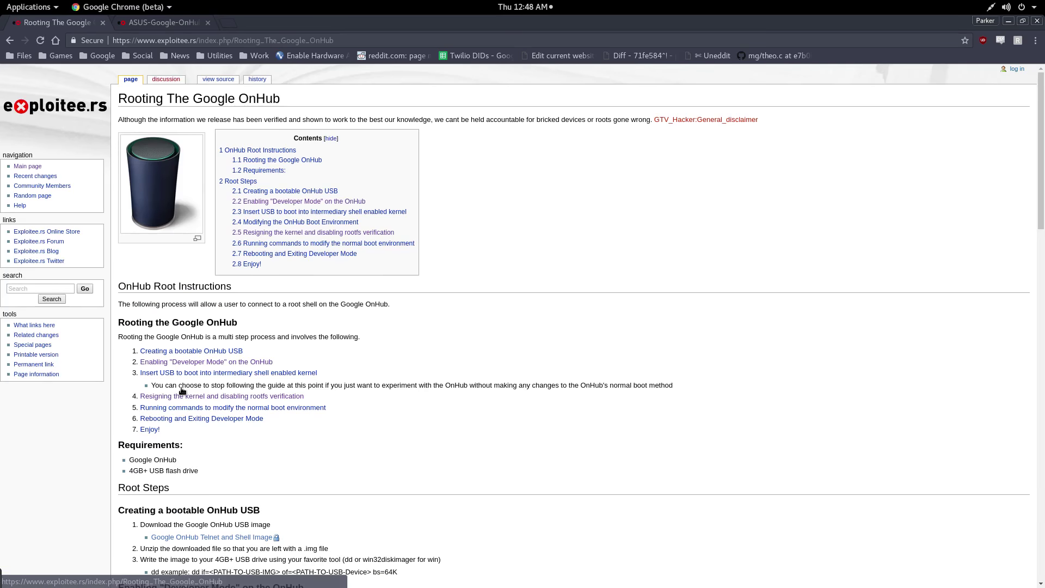
scroll(260, 364, down, 5)
scroll(275, 366, down, 9)
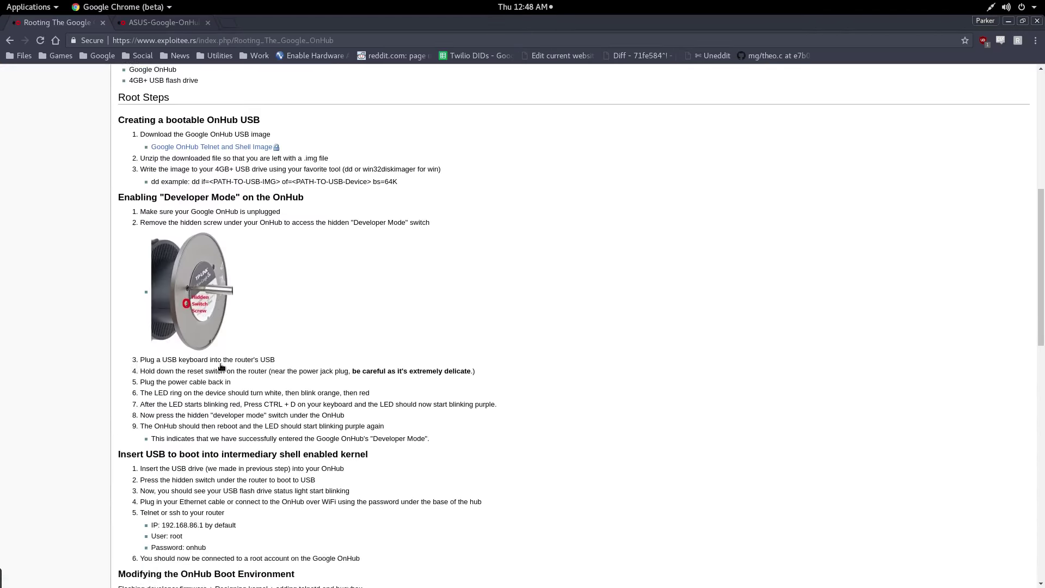
scroll(308, 287, down, 3)
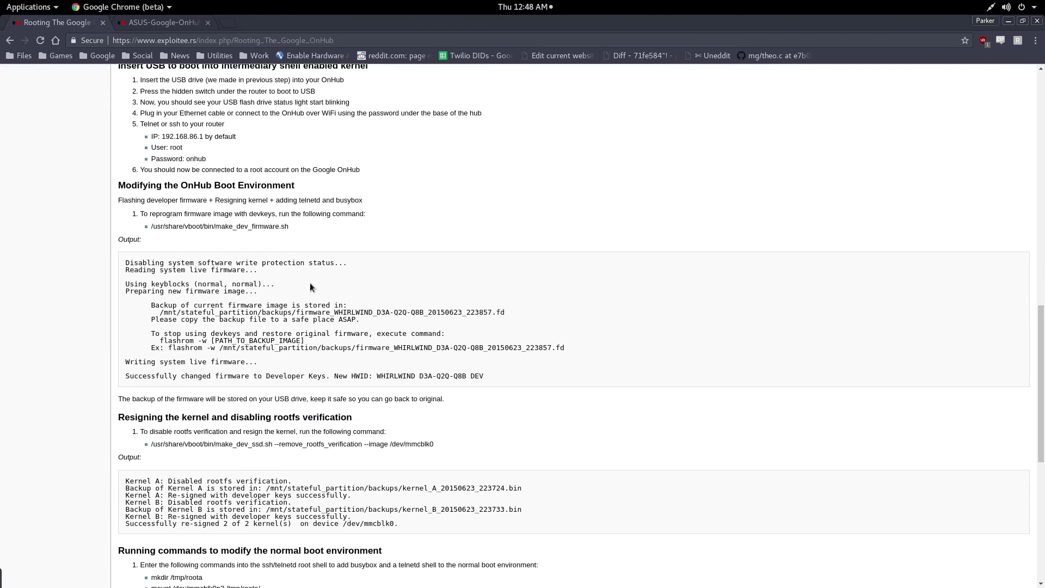
scroll(309, 283, down, 5)
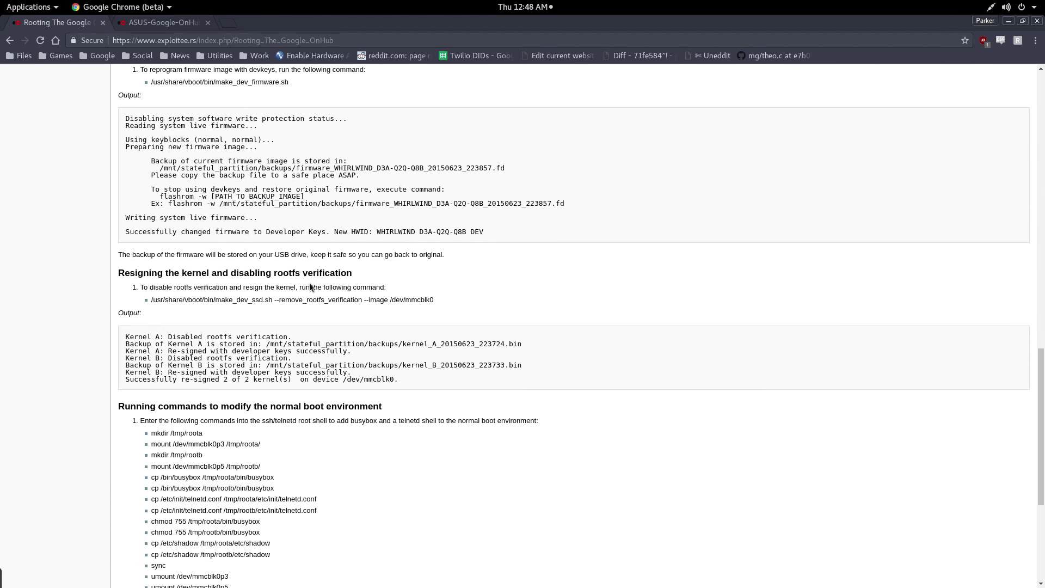
scroll(310, 286, up, 20)
scroll(313, 285, down, 10)
scroll(314, 285, down, 5)
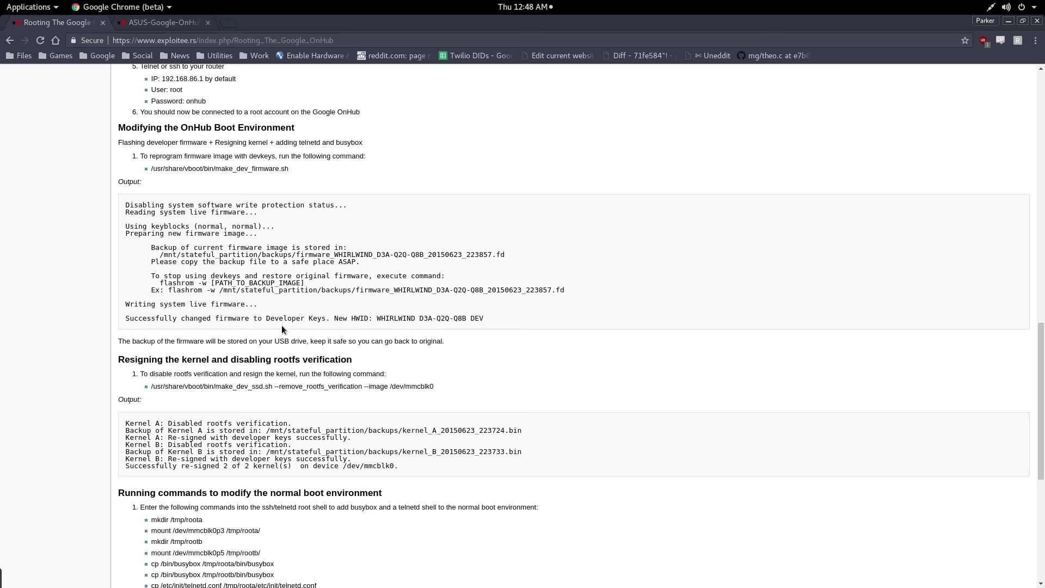
click(9, 40)
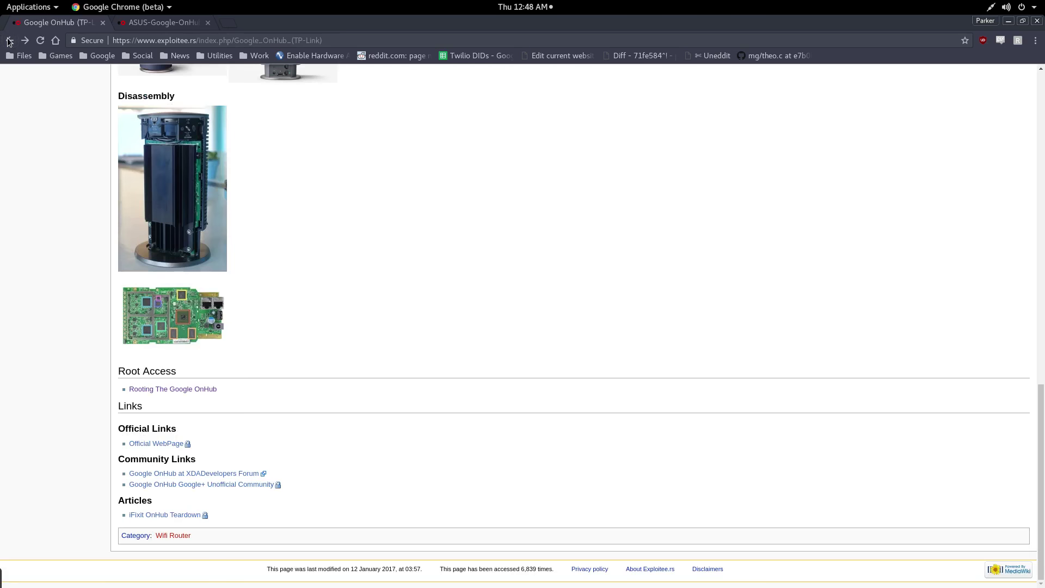
click(10, 41)
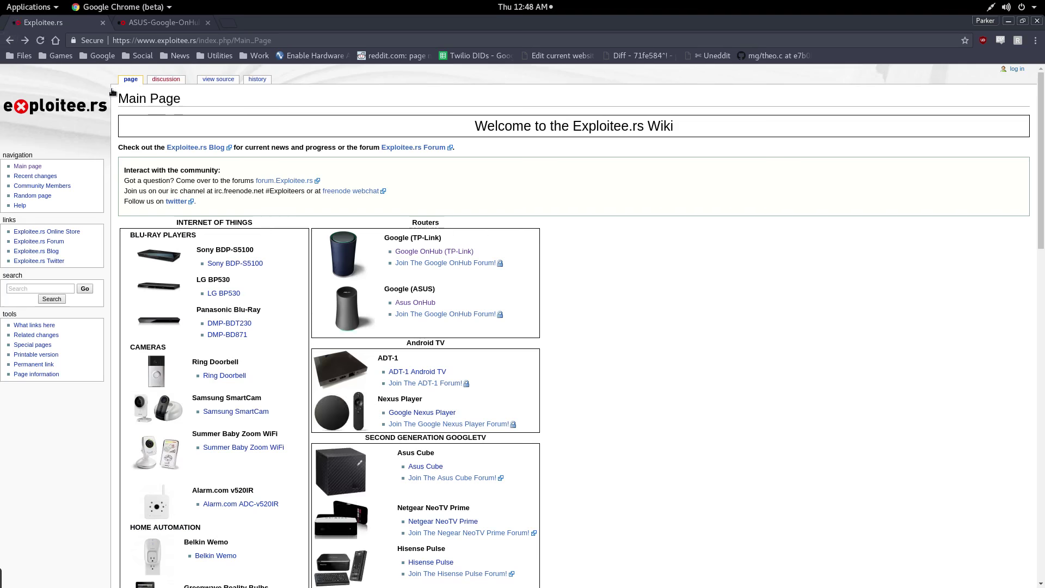
click(402, 303)
scroll(411, 299, down, 10)
scroll(414, 300, down, 8)
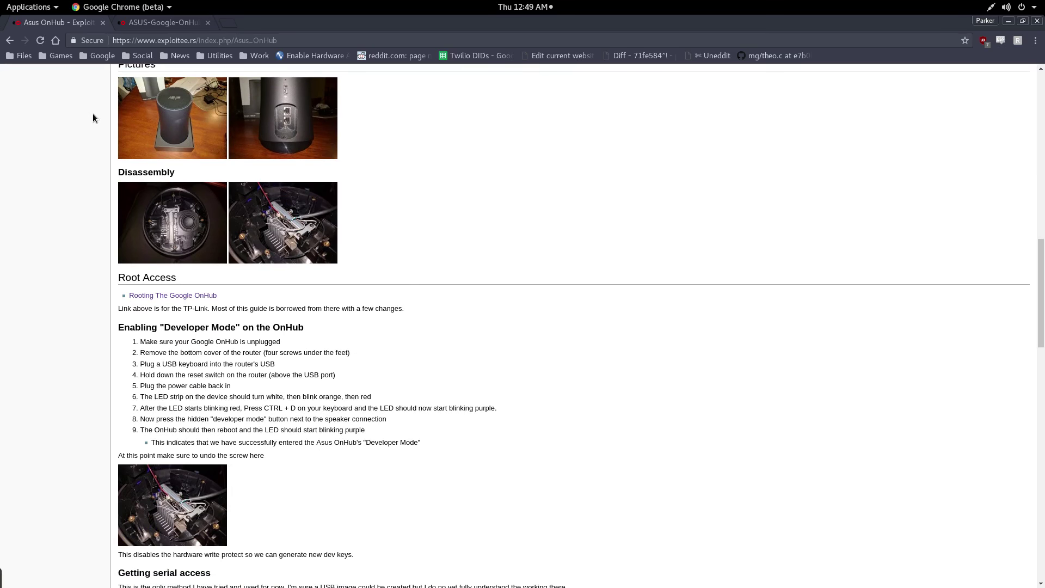
mouse_move(0, 0)
click(482, 357)
click(170, 23)
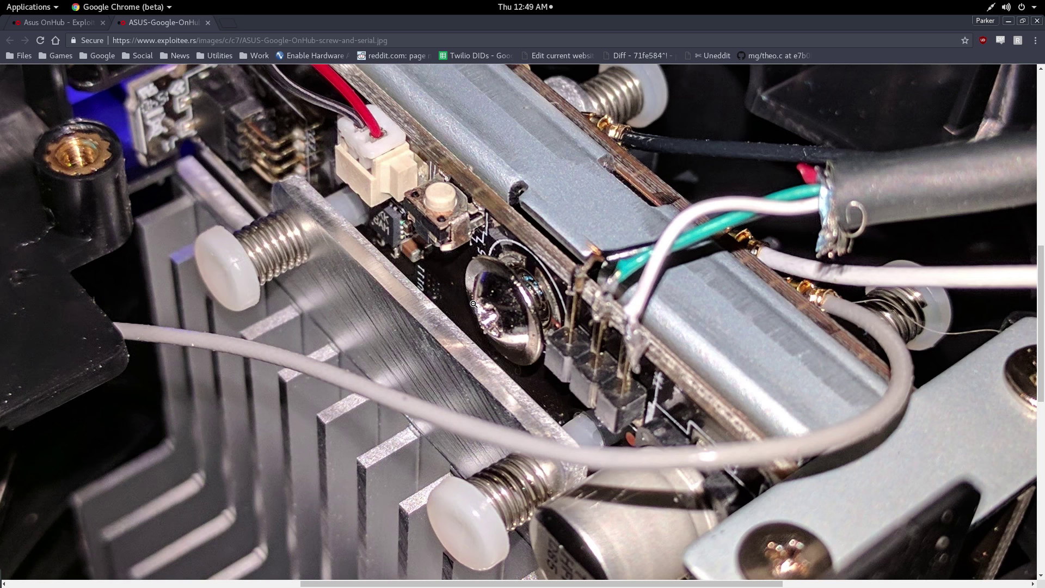
Return to the Asus OnHub page, scroll to Videos and start the disco party video
click(42, 24)
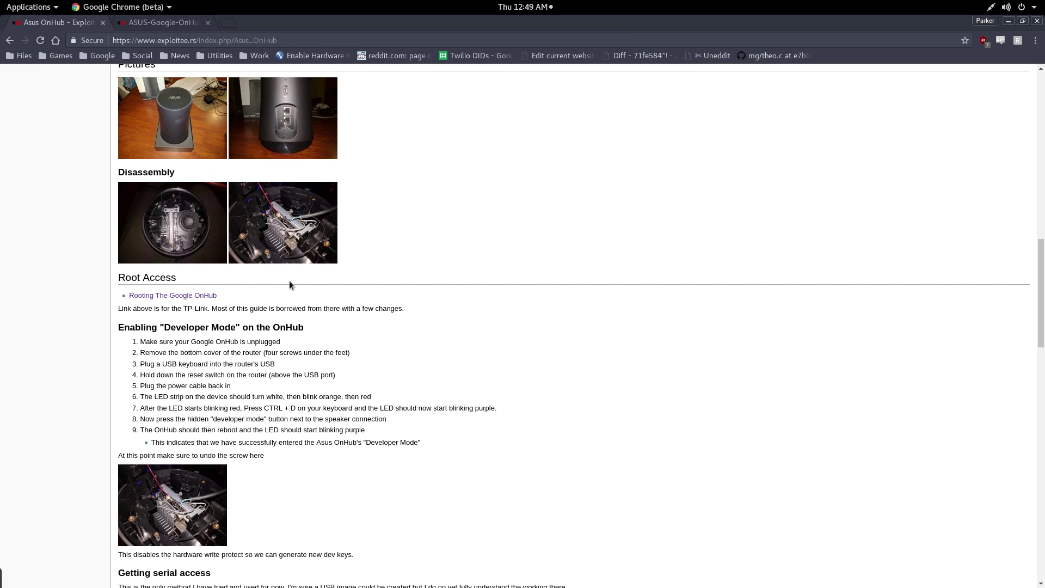
scroll(305, 293, down, 10)
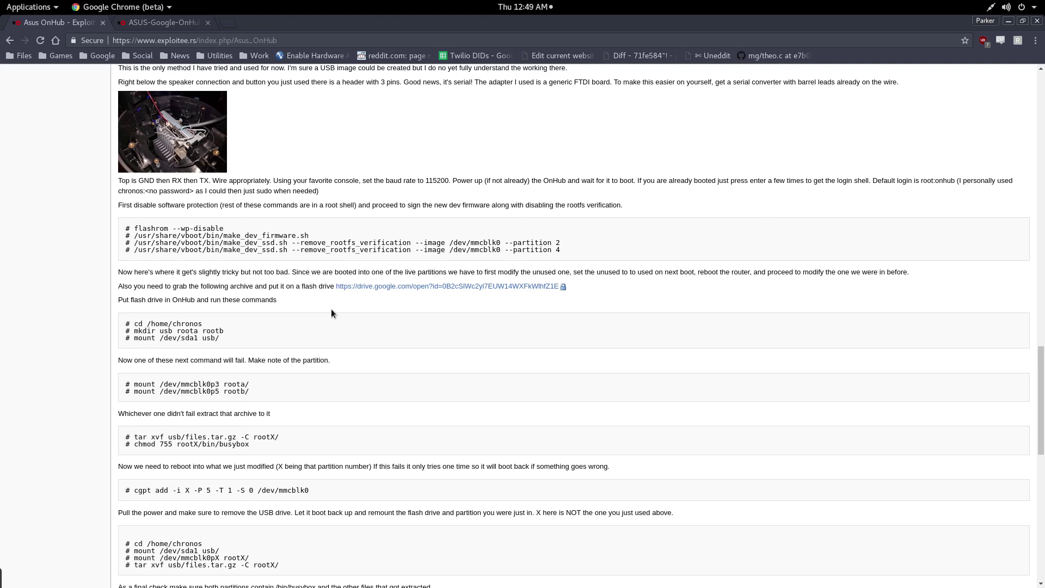
scroll(267, 310, down, 4)
scroll(273, 299, down, 2)
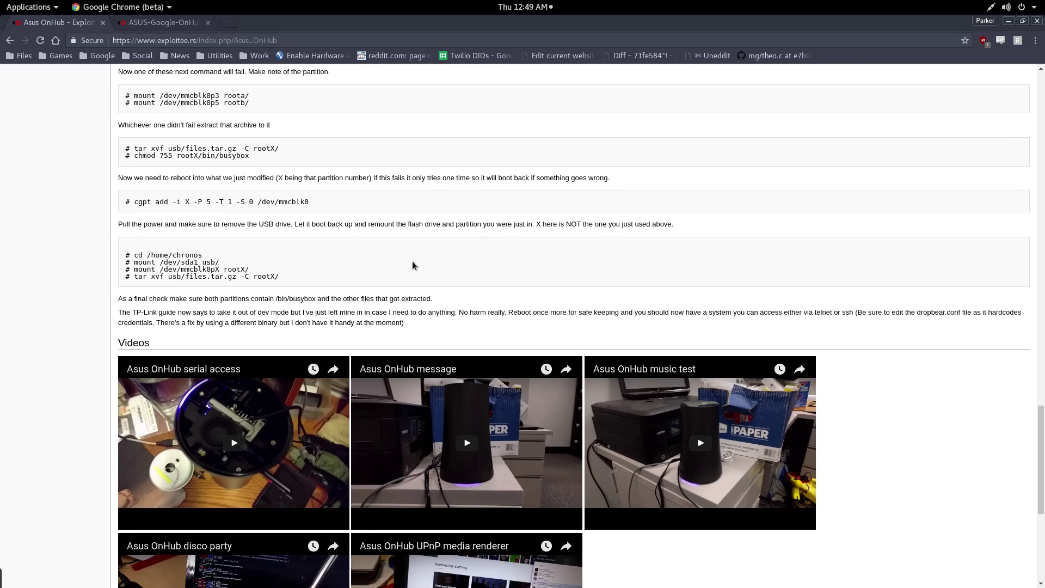
scroll(422, 261, down, 1)
scroll(597, 241, down, 3)
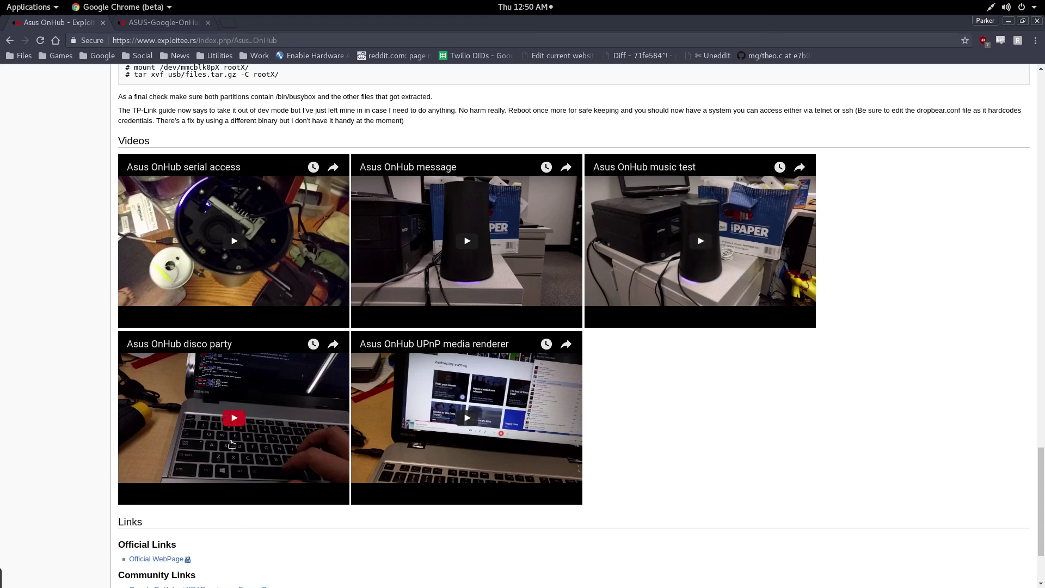
click(231, 422)
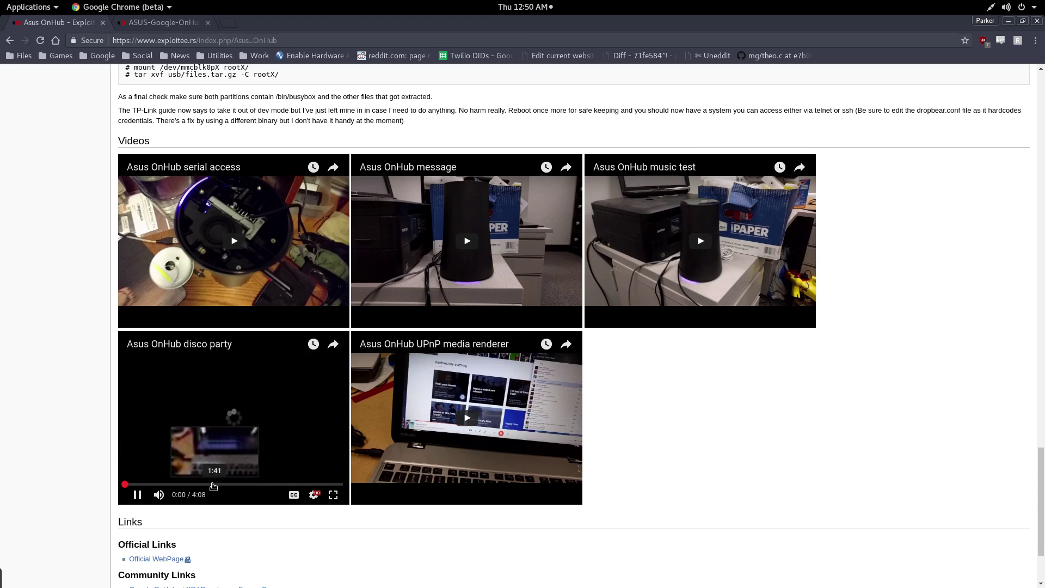
Mute the video, jump to 1:12, resume, pause at 1:23, then show the window overview
click(159, 495)
click(137, 494)
click(189, 484)
click(238, 449)
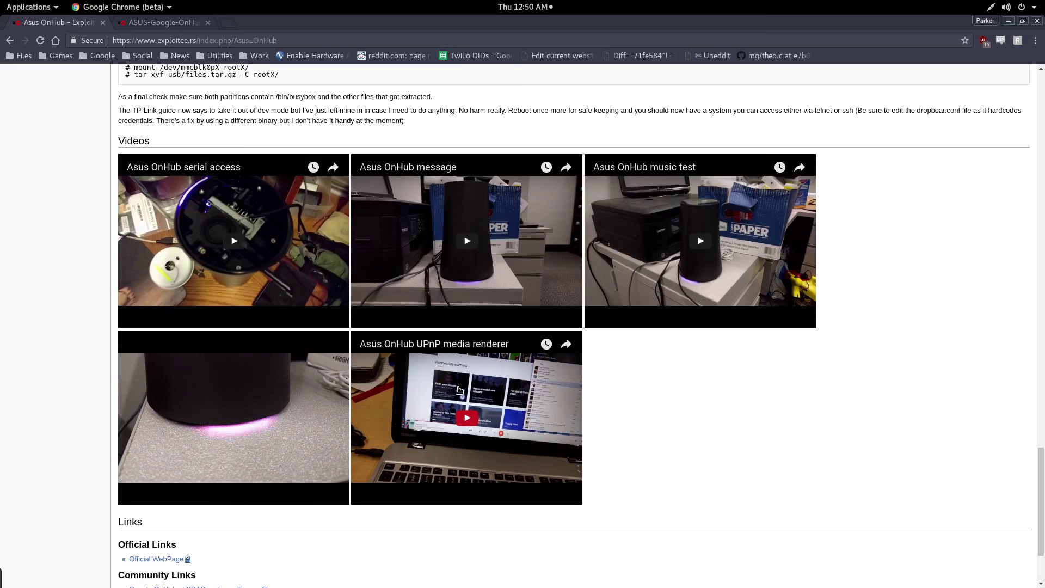
mouse_move(322, 362)
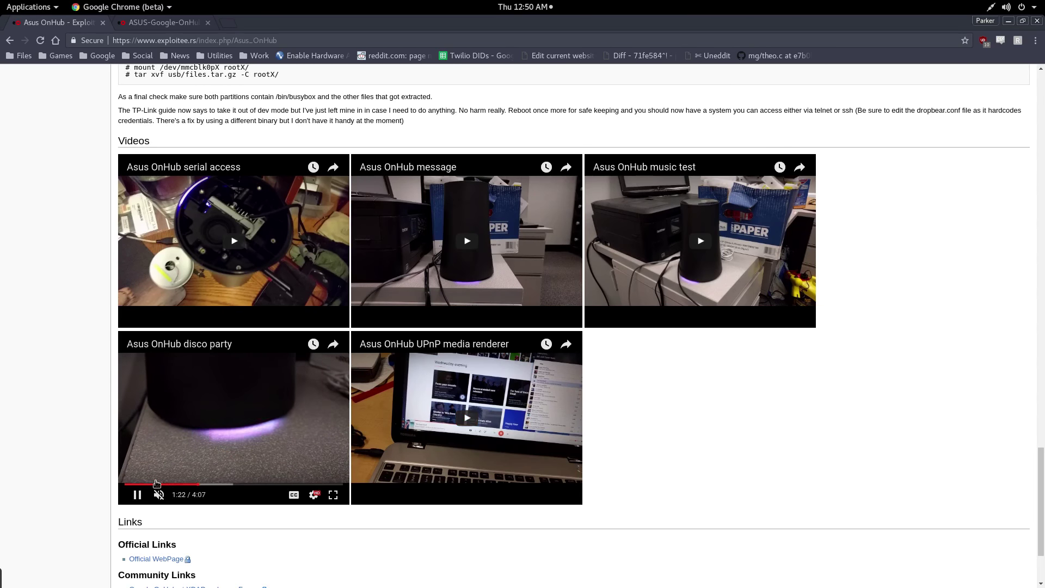
click(136, 495)
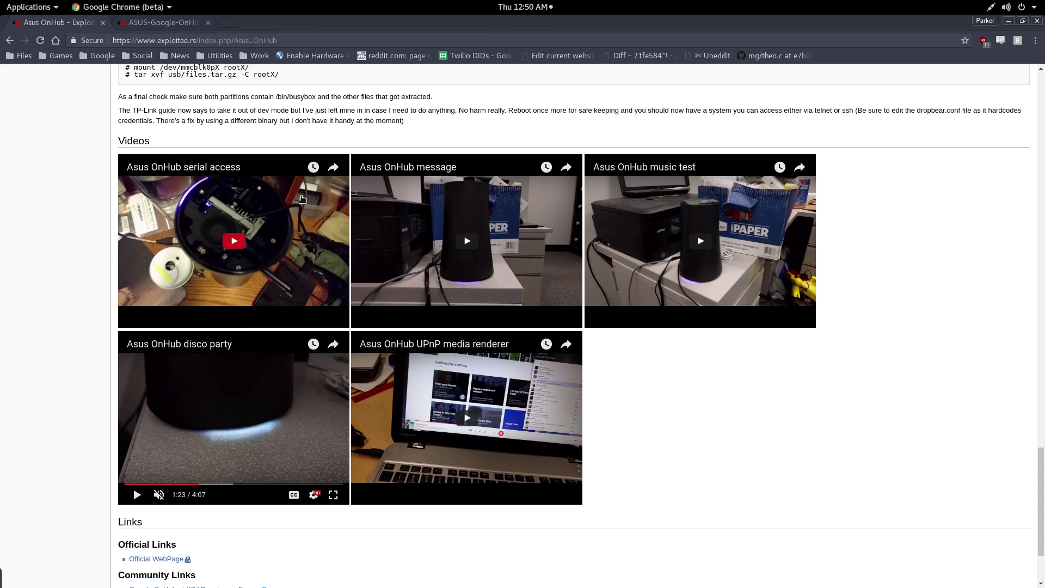
key(super)
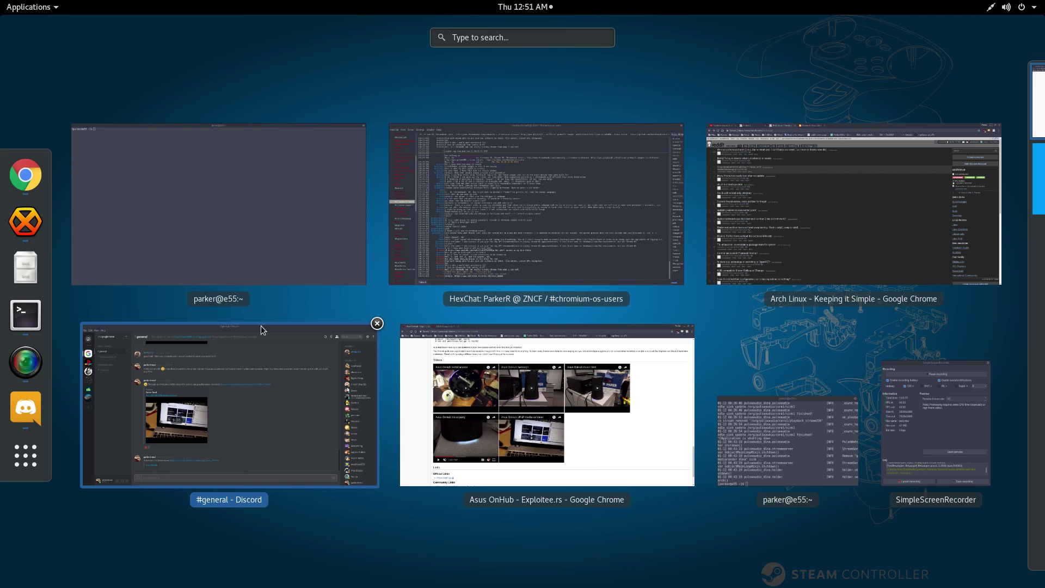
click(265, 253)
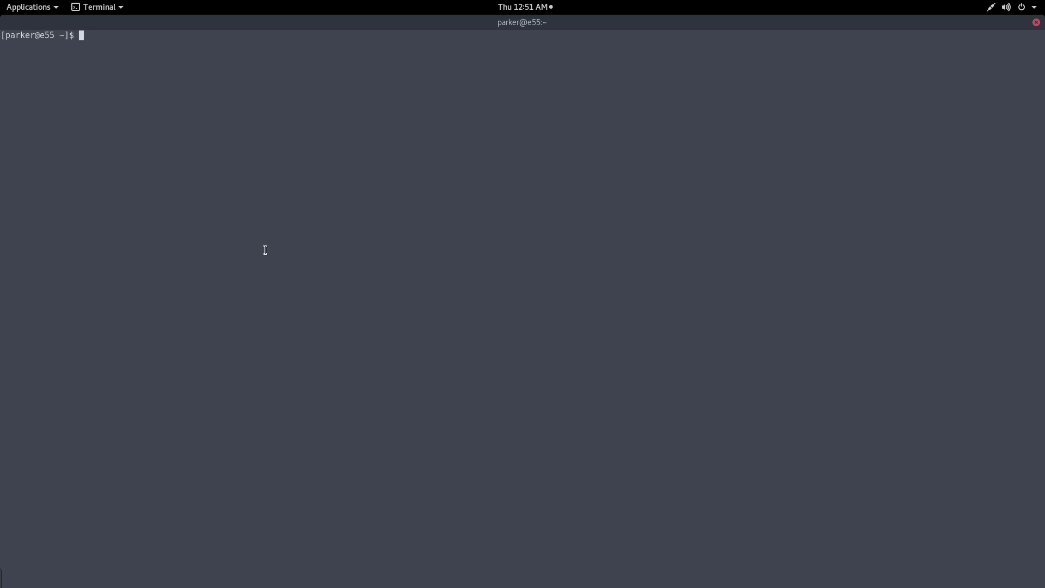
text(shh root@192.168.86.1)
key(Return)
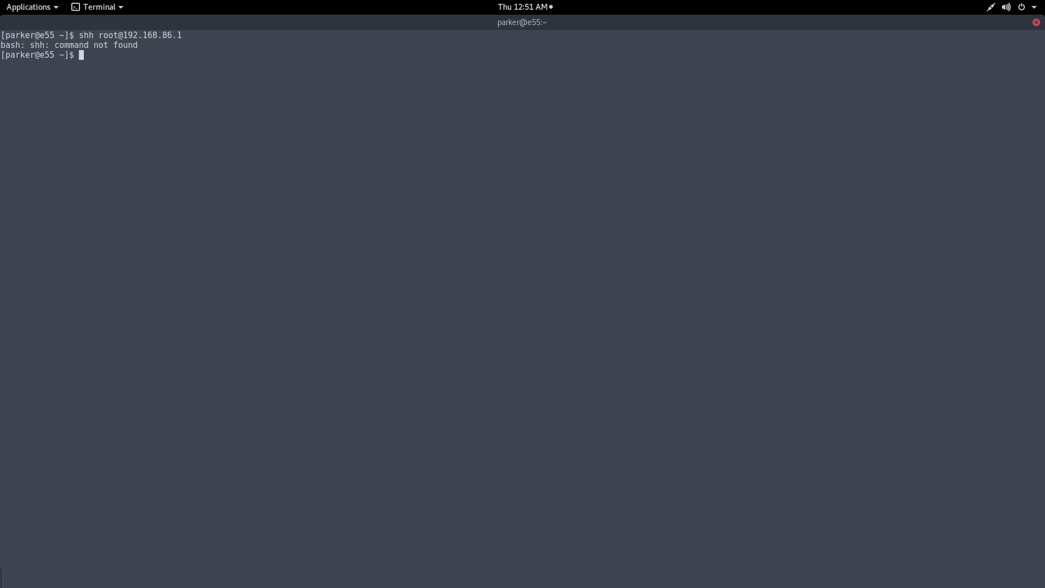
key(Up)
key(Left)
key(Left)
key(Left)
key(Left)
key(Left)
key(Left)
key(Left)
key(Left)
key(Left)
key(Left)
key(Left)
key(Left)
key(Left)
key(Left)
key(Left)
key(Left)
key(Left)
key(Left)
key(Left)
key(BackSpace)
text(s)
key(Return)
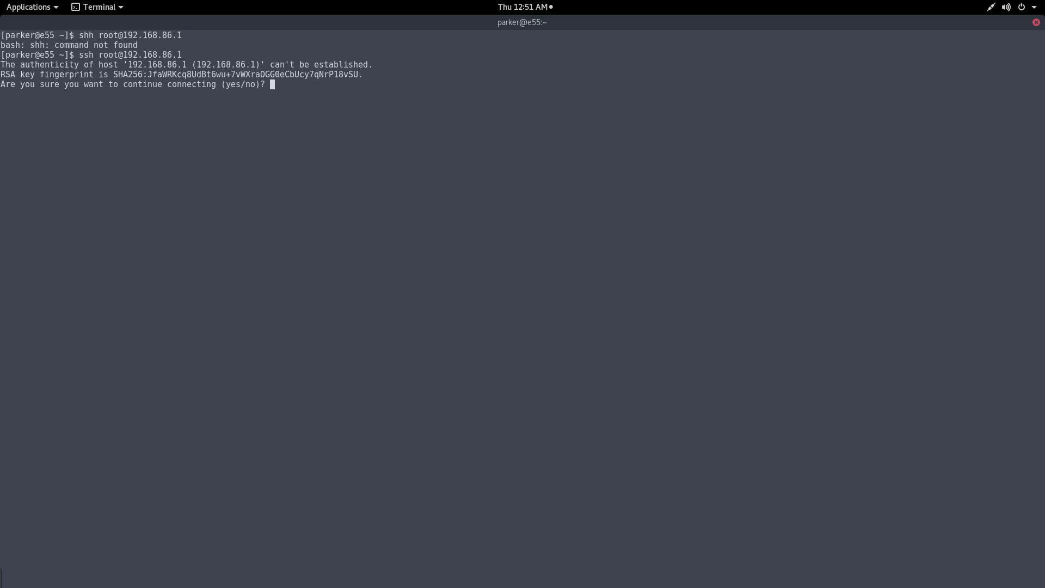
Accept the router's host key with 'yes', log in with the root password and start bash
text(yes)
key(Return)
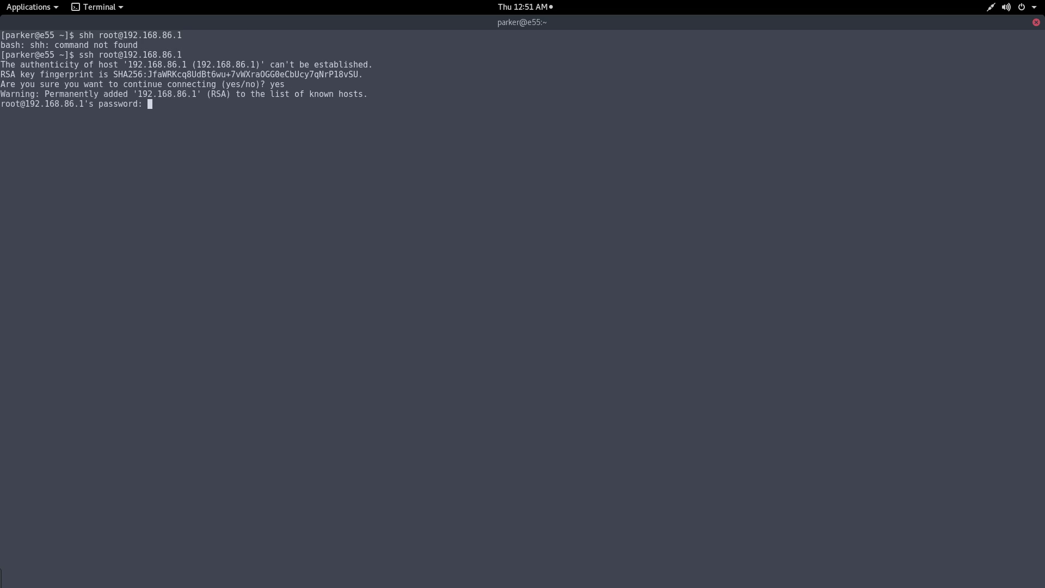
key(Return)
text(bash)
key(Return)
key(Return)
key(Return)
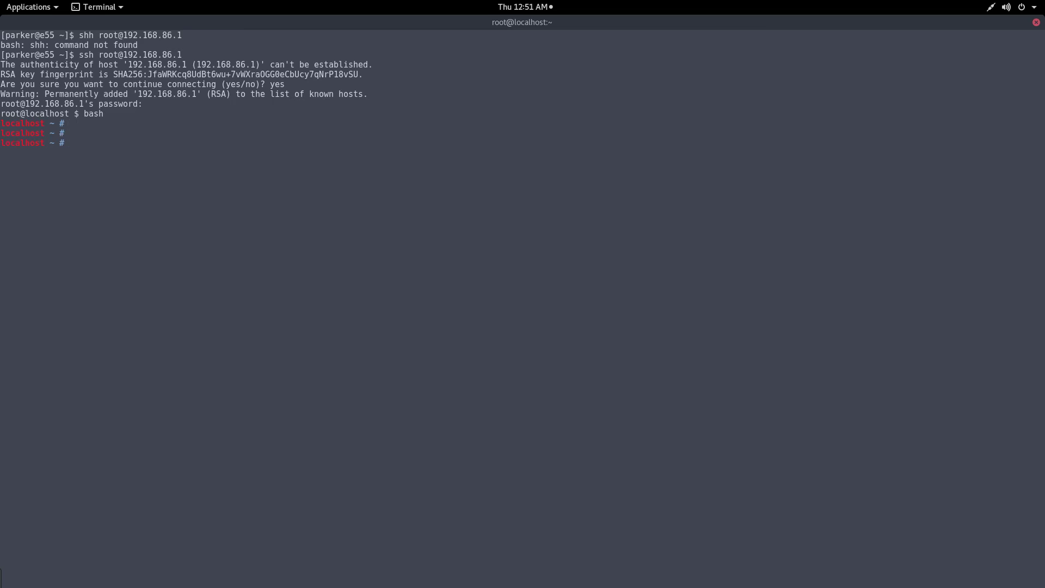
In Chrome, open a new tab and load the exploitee.rs Steam_Link page via 'steam_lin'
mouse_move(1, 2)
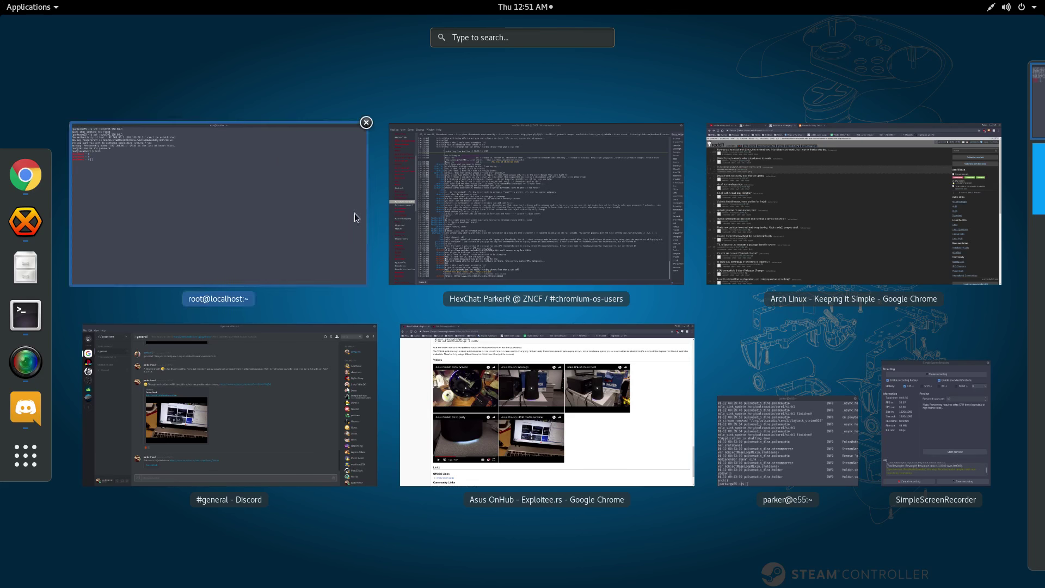
click(561, 419)
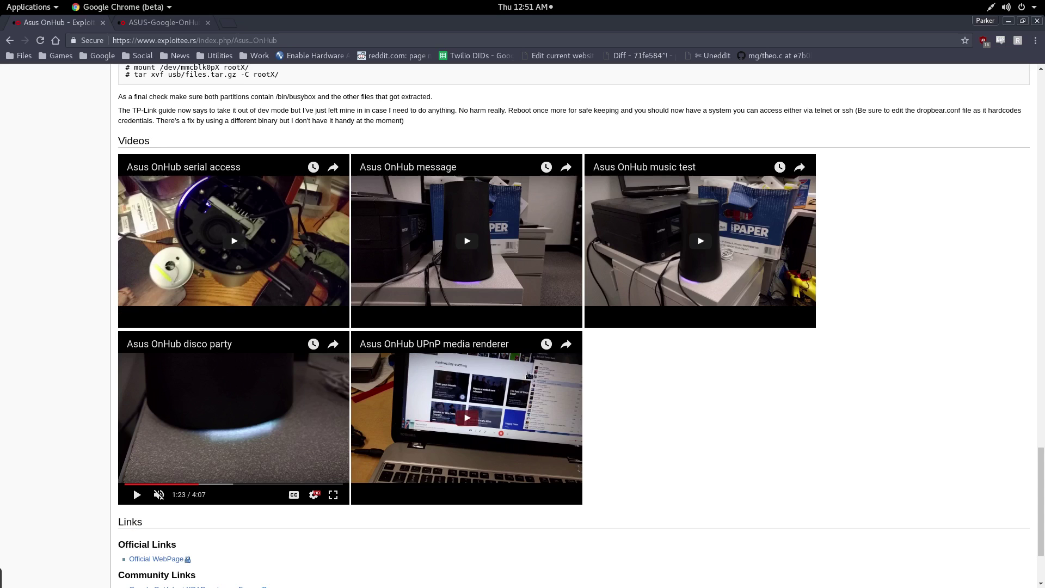
click(231, 22)
text(steam_)
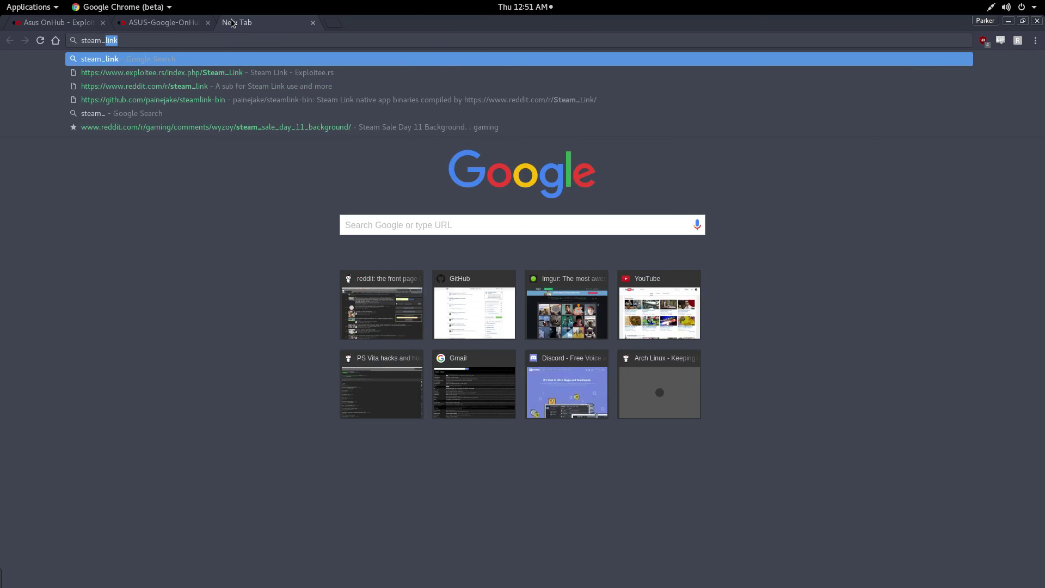
text(lin)
click(179, 73)
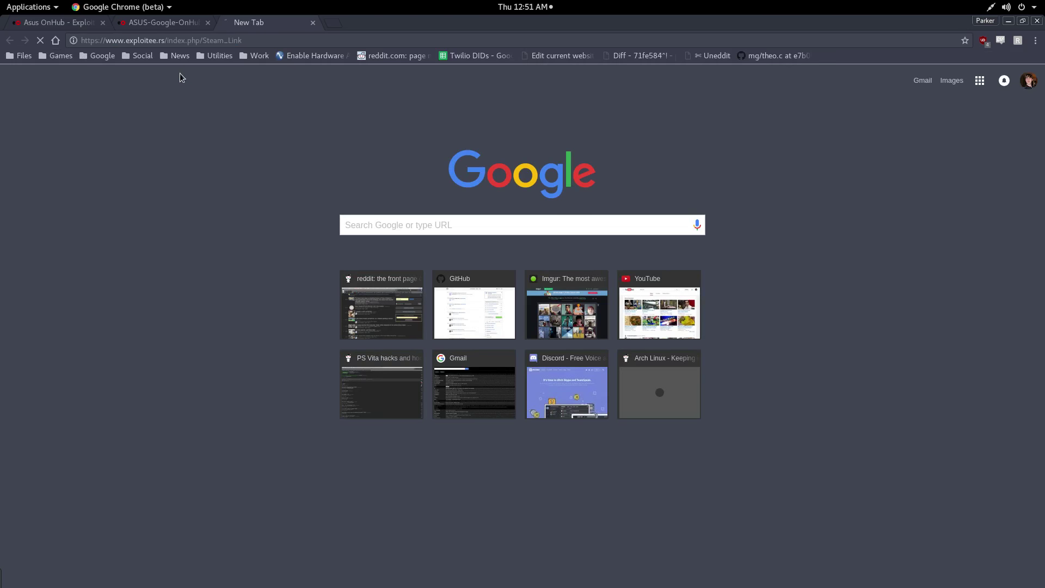
Scroll down and select the six mount and chroot command lines, then show the window overview
scroll(331, 233, down, 3)
scroll(330, 232, down, 12)
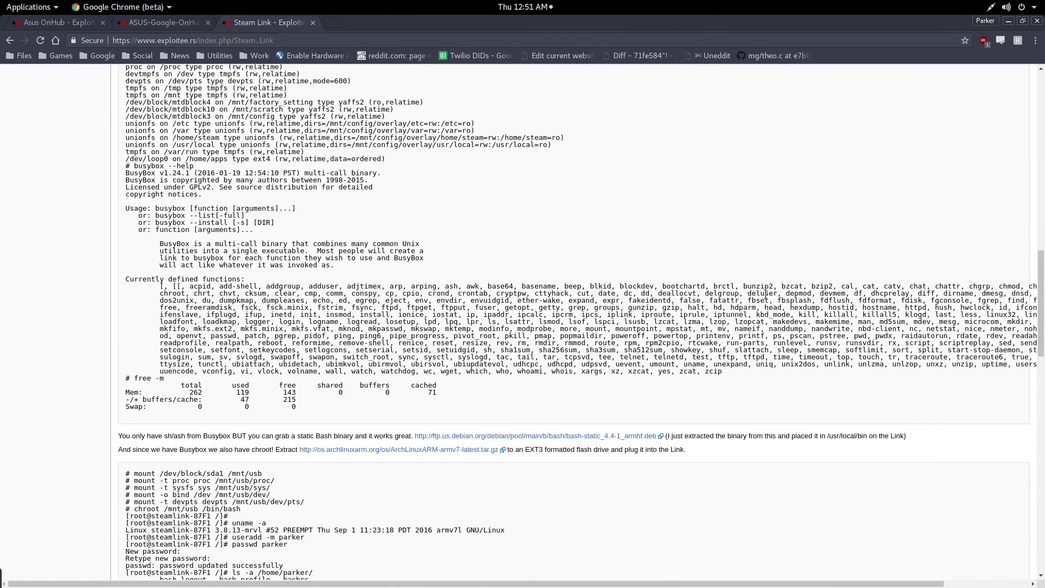
scroll(766, 294, down, 3)
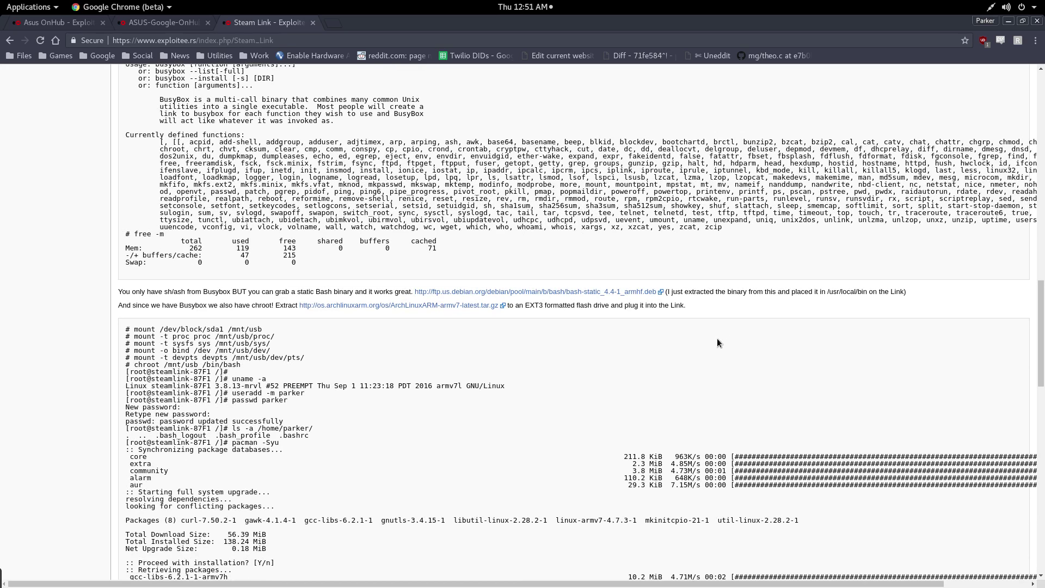
scroll(392, 390, down, 2)
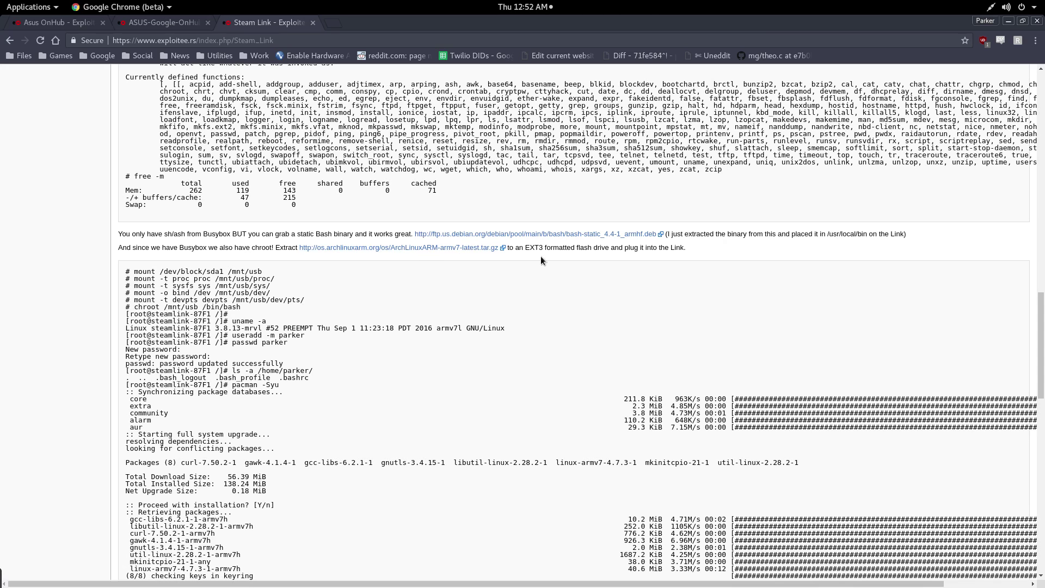
drag(272, 308, 89, 267)
key(super)
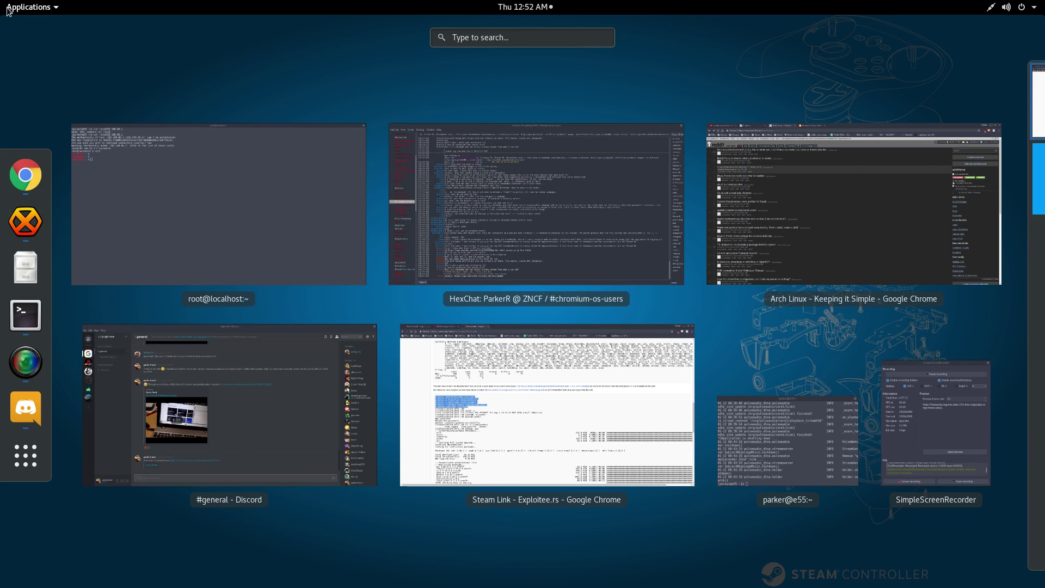
Paste and run the mount/chroot commands and pacman -Syu on the router; run vncviewer in an extra terminal, then close it
click(176, 158)
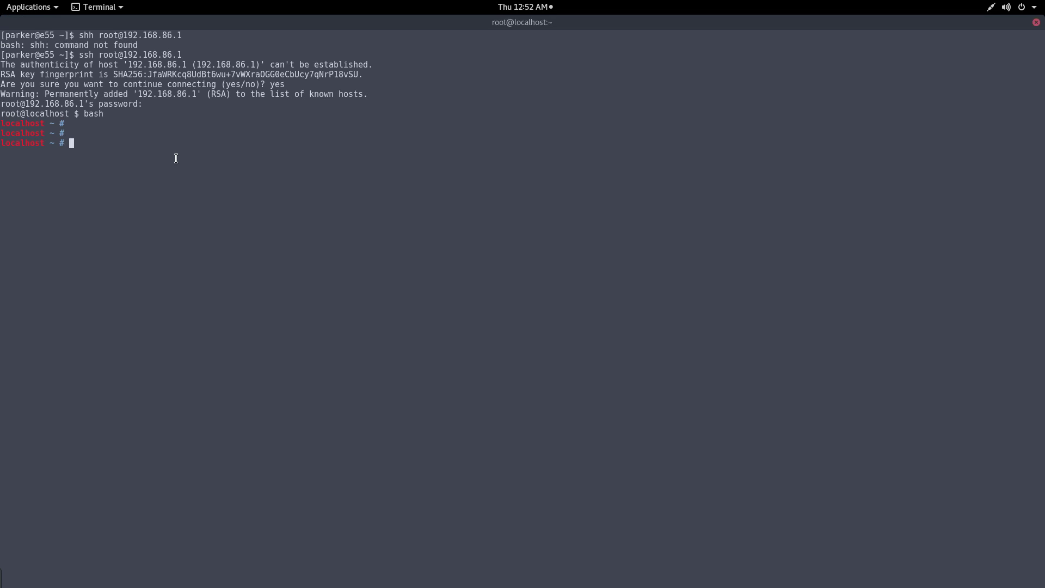
middle_click(176, 158)
key(Return)
key(ctrl+shift+n)
text(vncviewer)
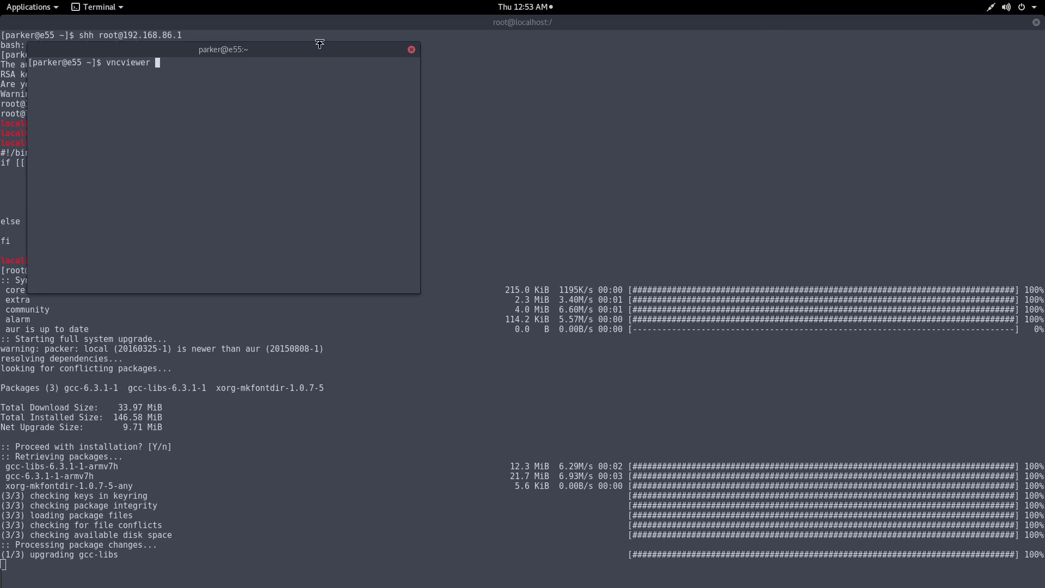
click(411, 50)
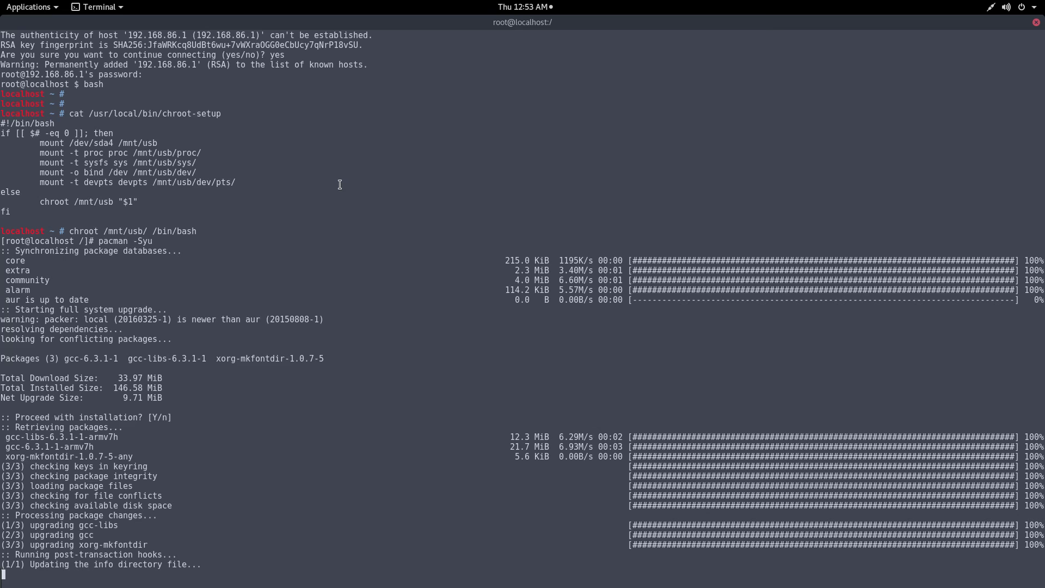
Run sync, then su parker, cd ~ and ls to list Desktop, build and without.wav
key(Return)
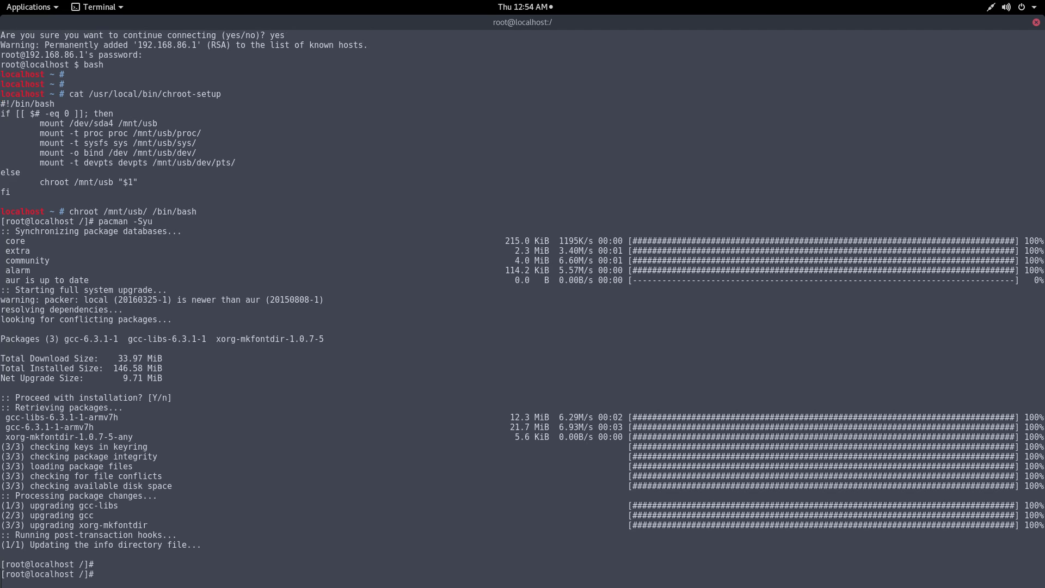
text(sync)
key(Return)
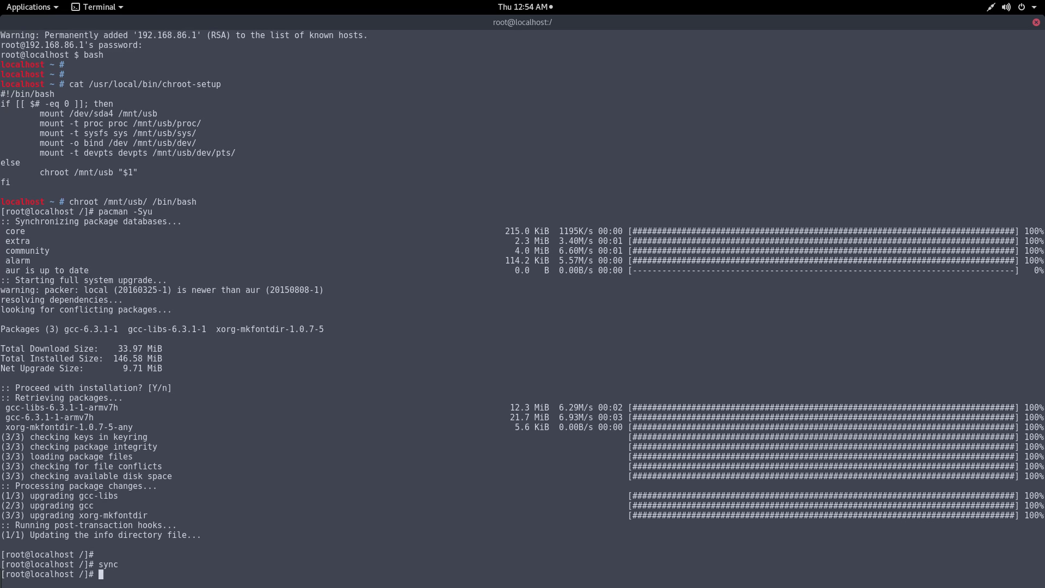
text(su parker)
key(Return)
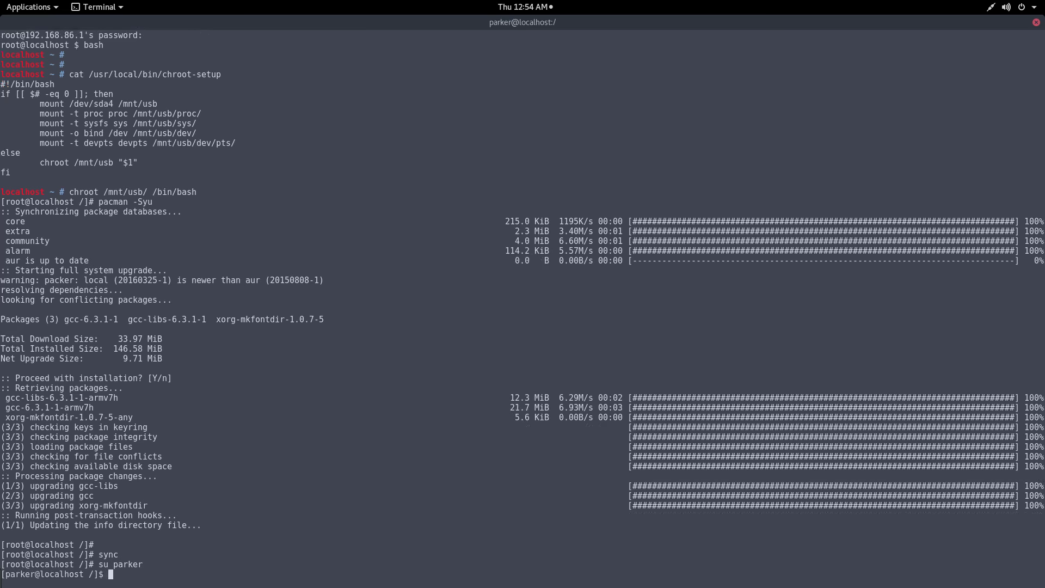
text(cd ~)
key(Return)
text(ls)
key(Return)
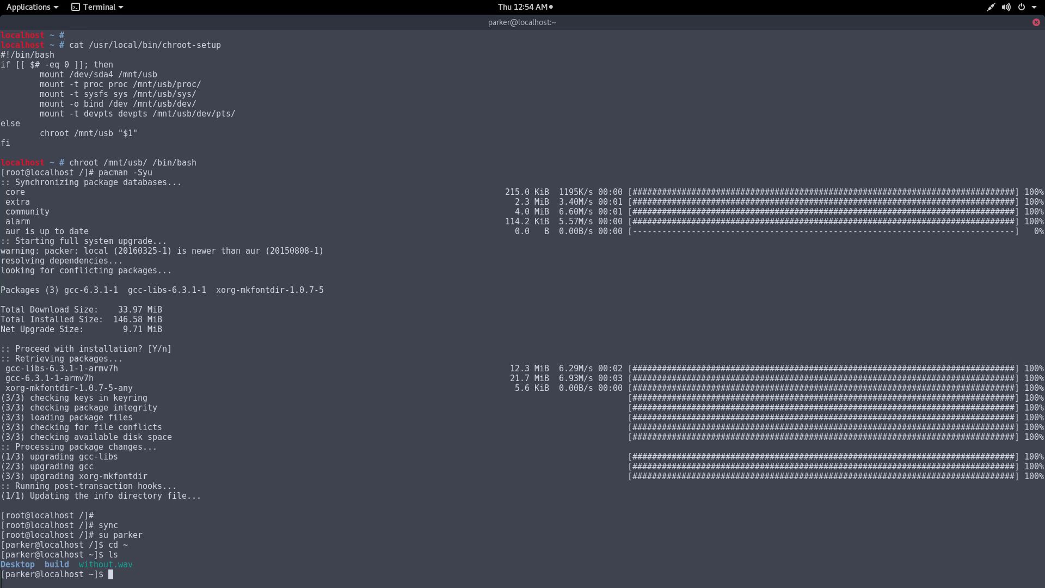
Enter build/ and launch sudo gmediarender, after abandoning a packer command and fixing the name typo
text(cd build/)
key(Return)
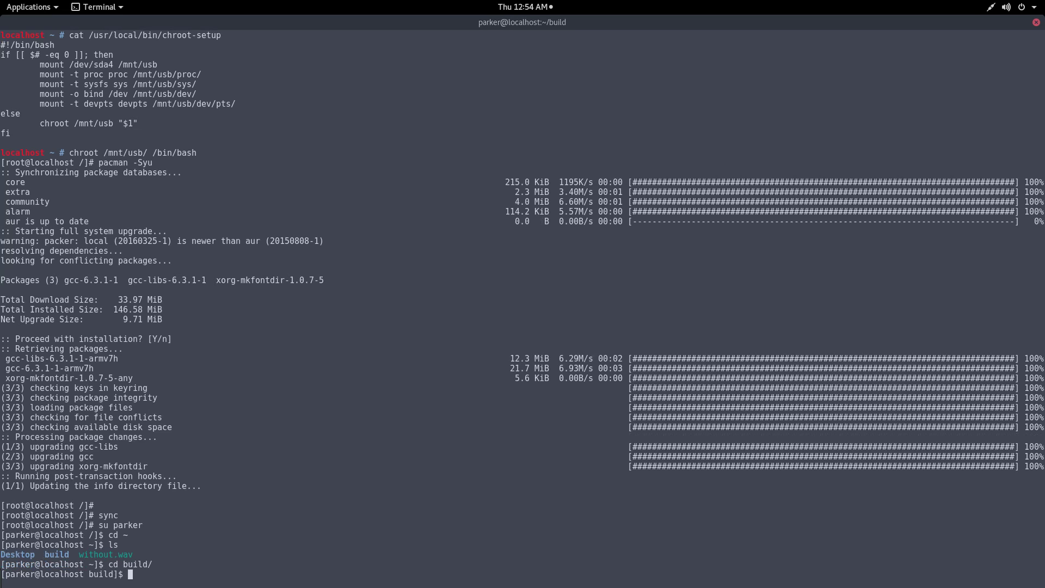
text(packer)
text( -S )
text(gm)
key(BackSpace)
key(BackSpace)
key(BackSpace)
key(BackSpace)
key(BackSpace)
key(BackSpace)
key(BackSpace)
key(BackSpace)
key(BackSpace)
key(BackSpace)
key(BackSpace)
key(BackSpace)
text(sudo gmr)
key(BackSpace)
text(ediarender)
key(Return)
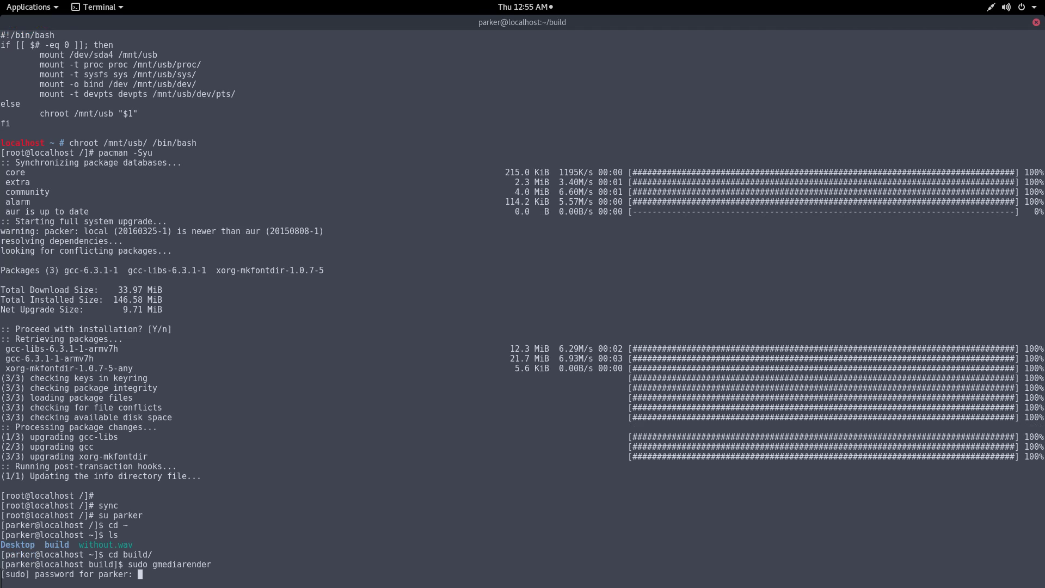
Enter the sudo password, let gmediarender reach 'Ready for rendering', then stop it with Ctrl+C
key(Return)
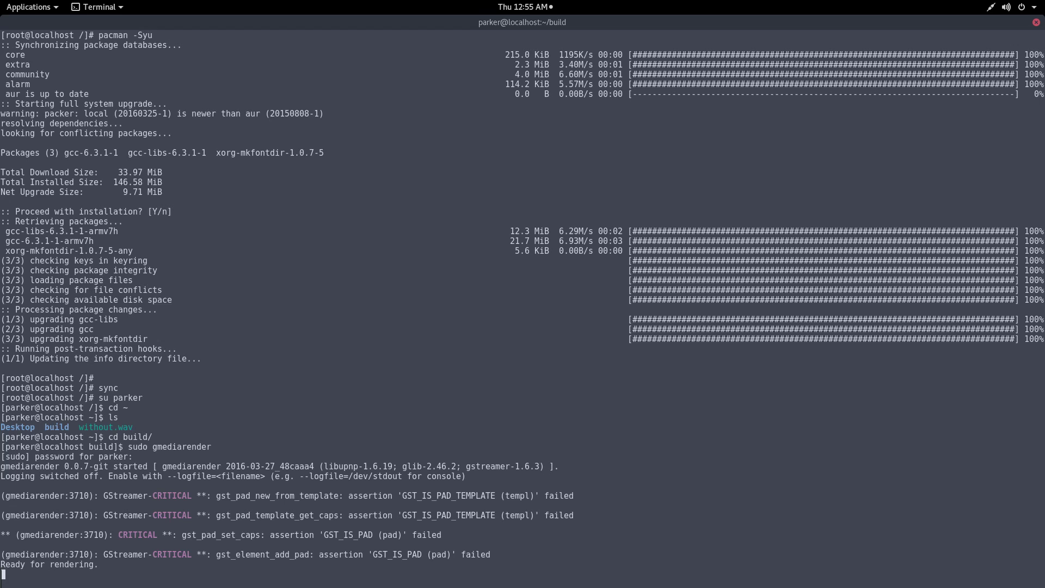
key(ctrl+c)
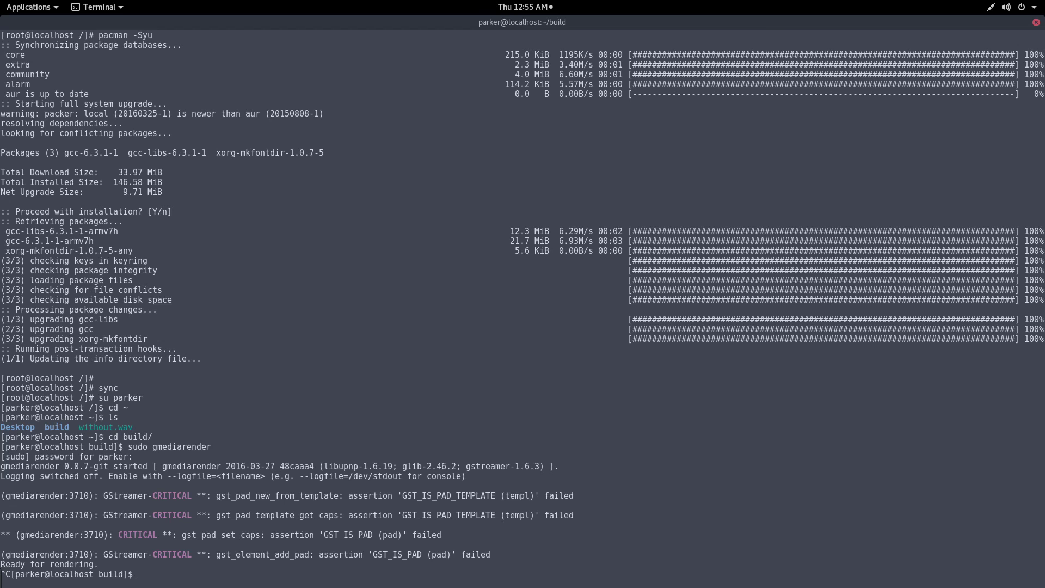
key(Return)
key(Return)
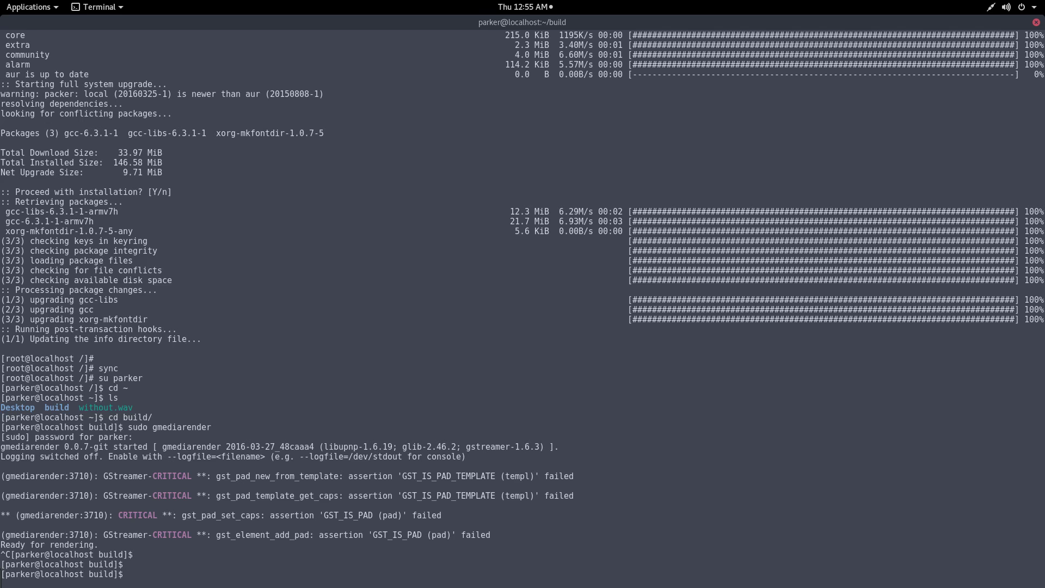
Start vncserver for desktop :1 and launch xfce4-session on it with DISPLAY=:1
text(vncserver)
key(Return)
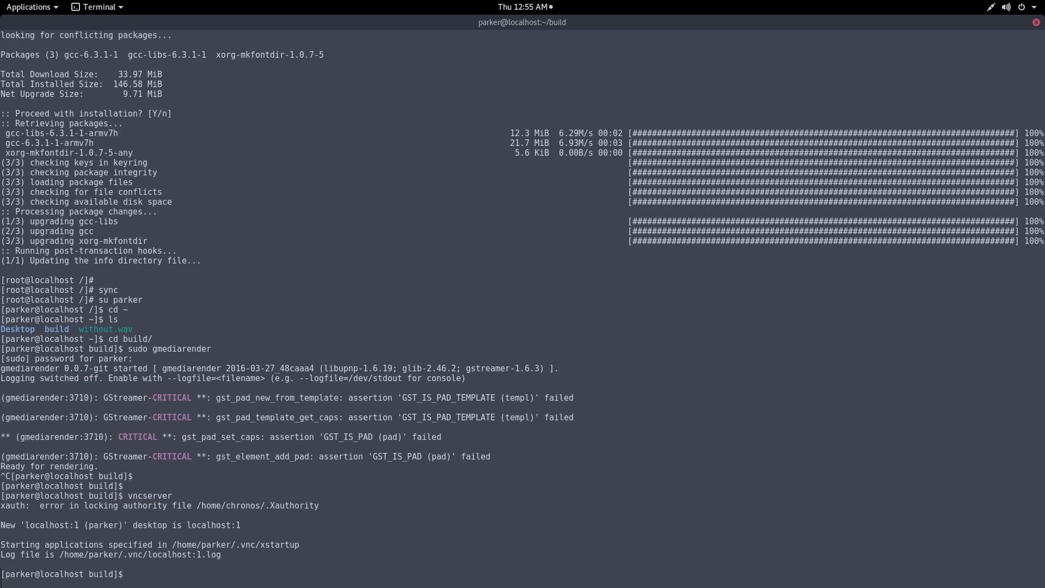
text(DISPLAY+)
key(BackSpace)
text(=:1 )
text(xfce4)
text(-see)
text(ss)
key(BackSpace)
text(ion)
key(Return)
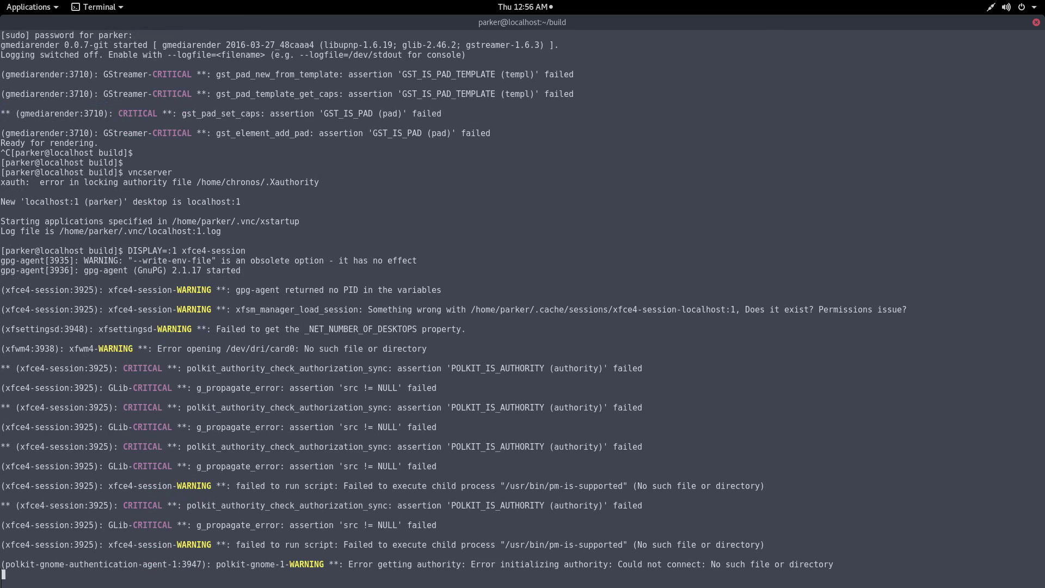
Launch vncviewer, try connecting to 192.168.86, and dismiss the connection-refused error
key(alt+F2)
text(vncv)
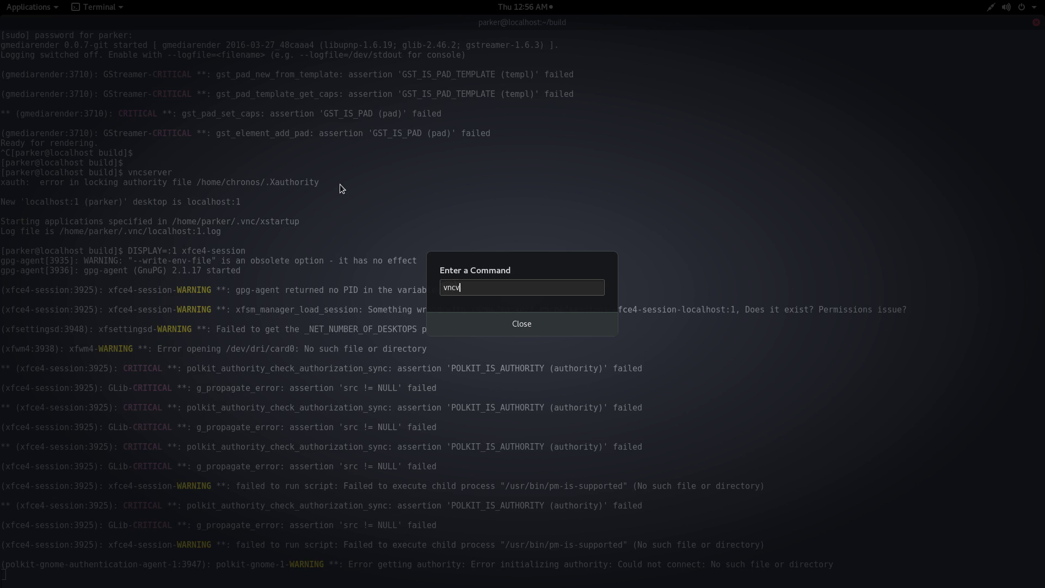
text(iewer)
key(Return)
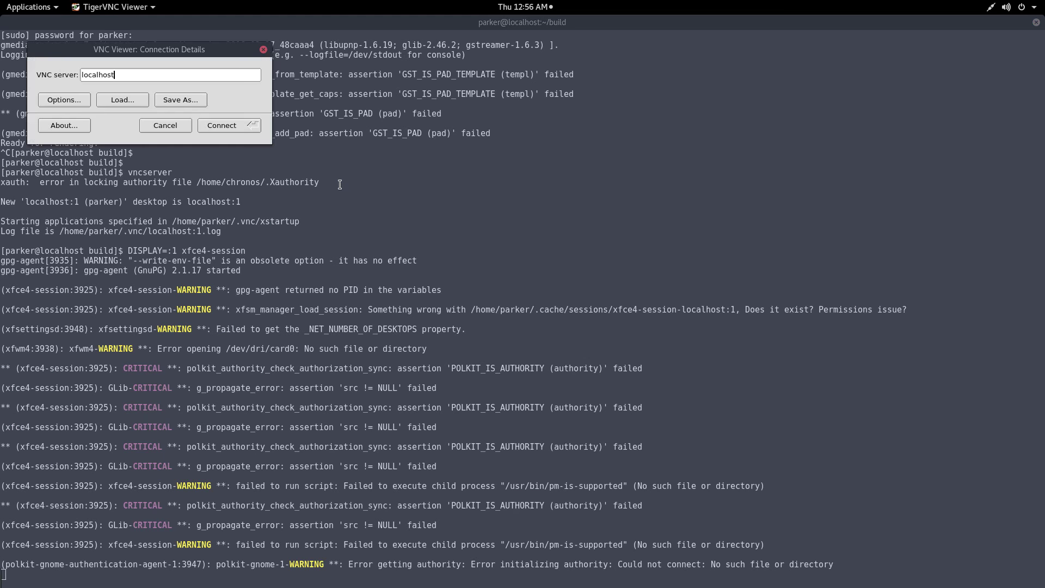
key(BackSpace)
key(BackSpace)
key(BackSpace)
key(BackSpace)
key(BackSpace)
key(BackSpace)
key(BackSpace)
text(192.168.86)
key(Return)
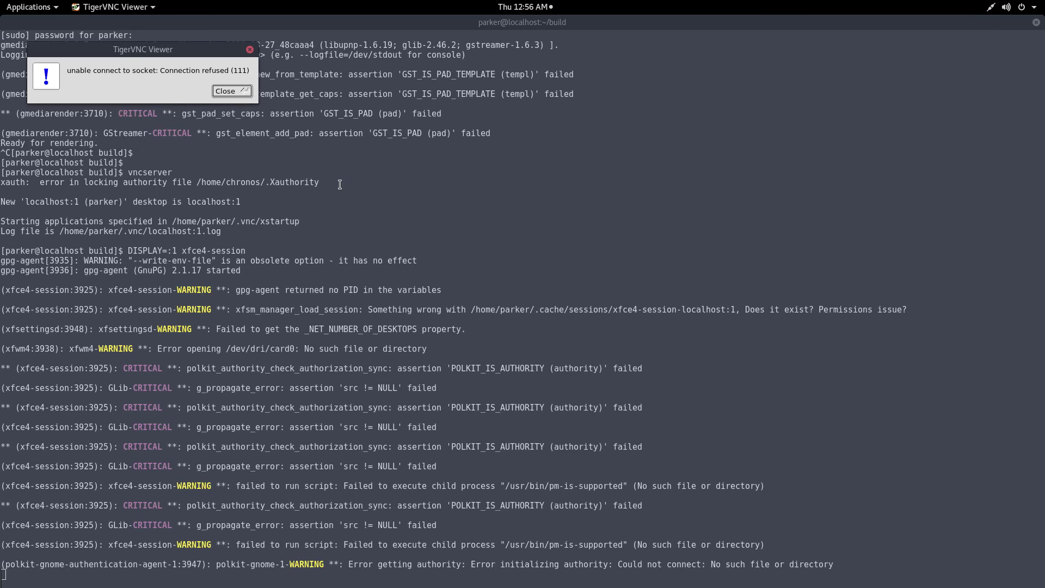
key(Return)
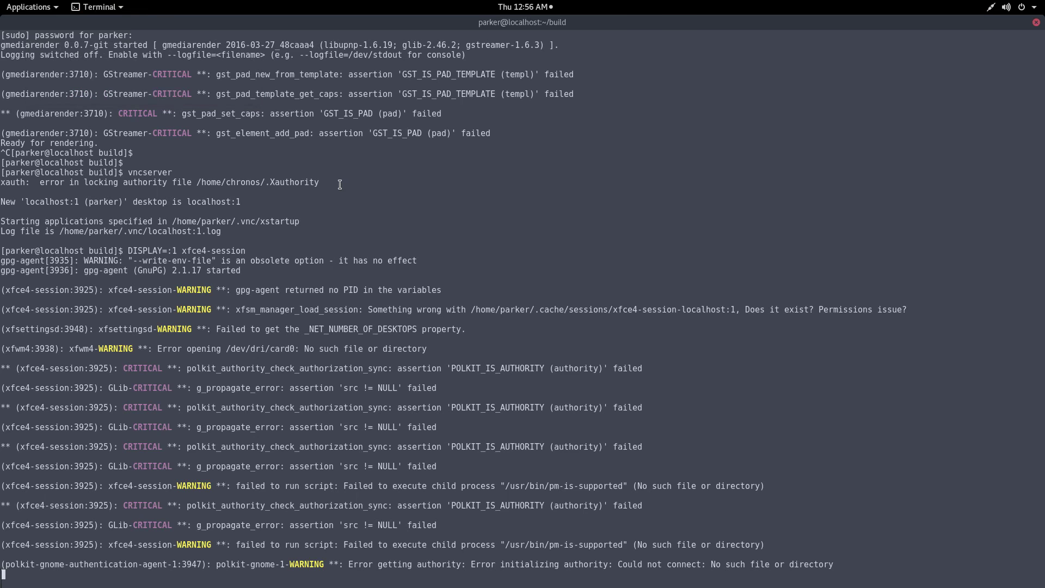
Relaunch vncviewer and connect to 192.168.86.1 on port :59
key(alt+F2)
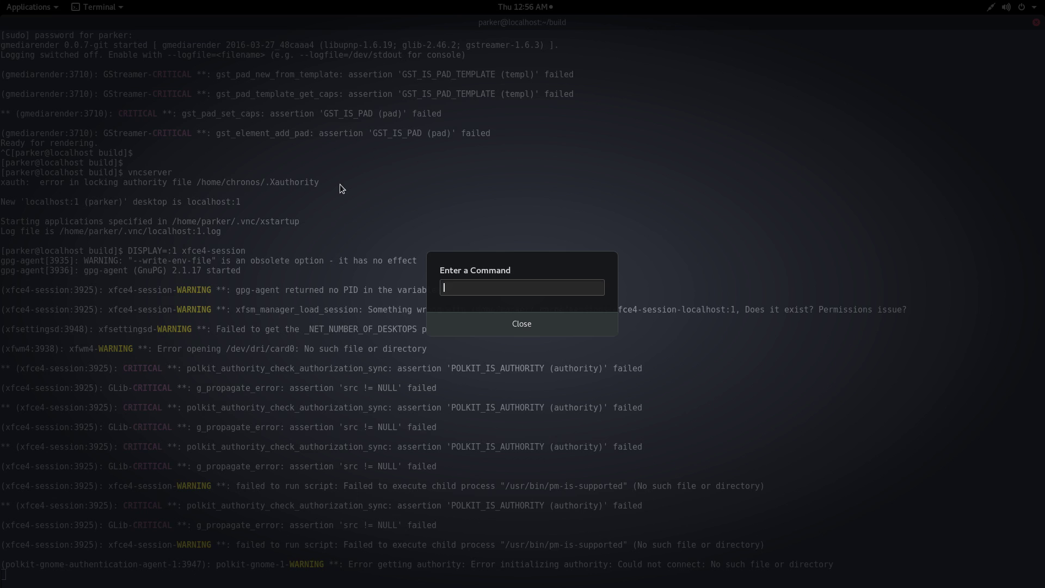
text(vncviewer)
key(Return)
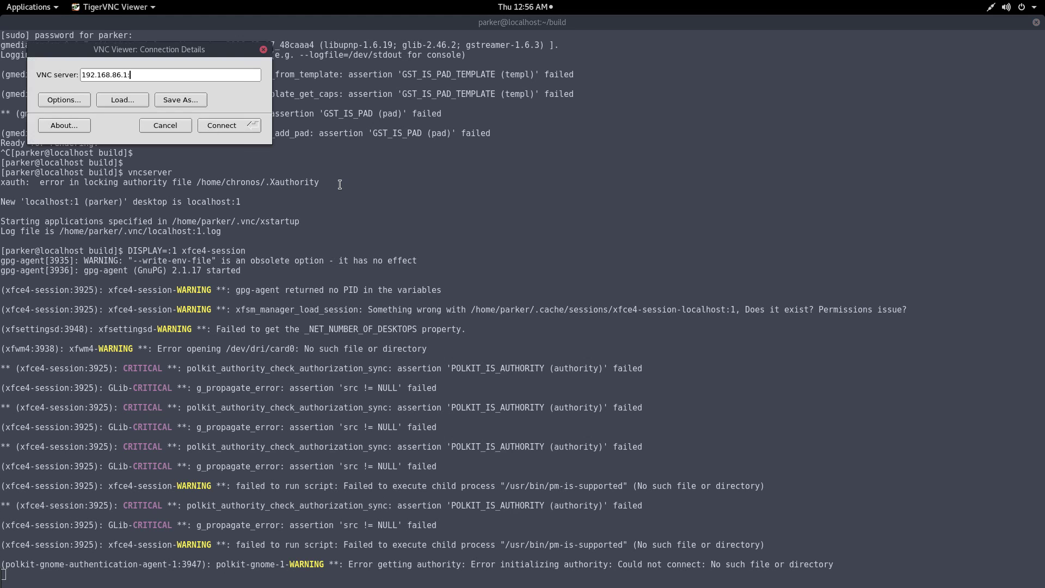
text(:5901)
key(Return)
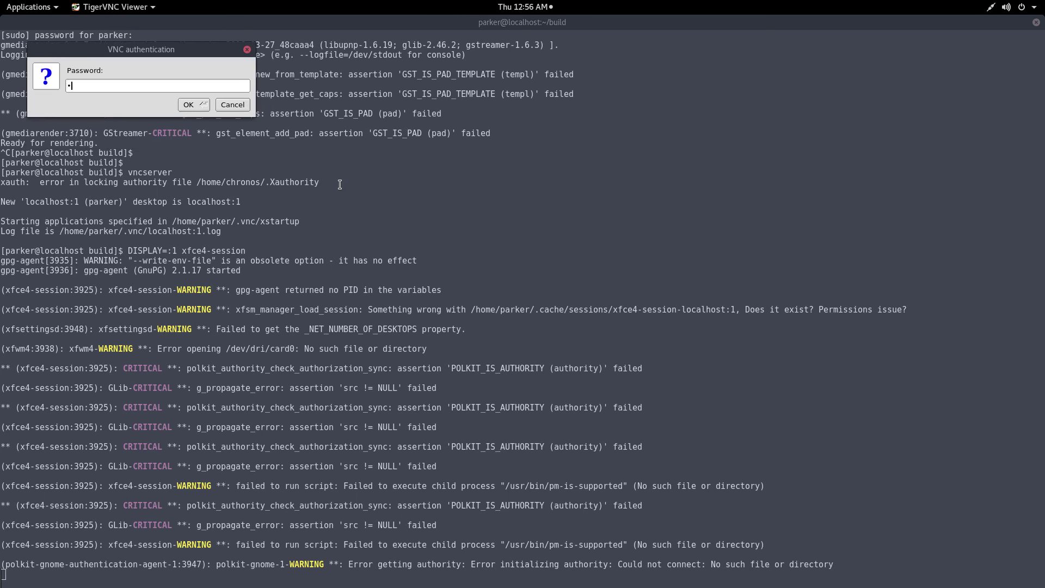
Submit the VNC password, dismiss the settings-server and session-manager errors, and centre the viewer window
key(Return)
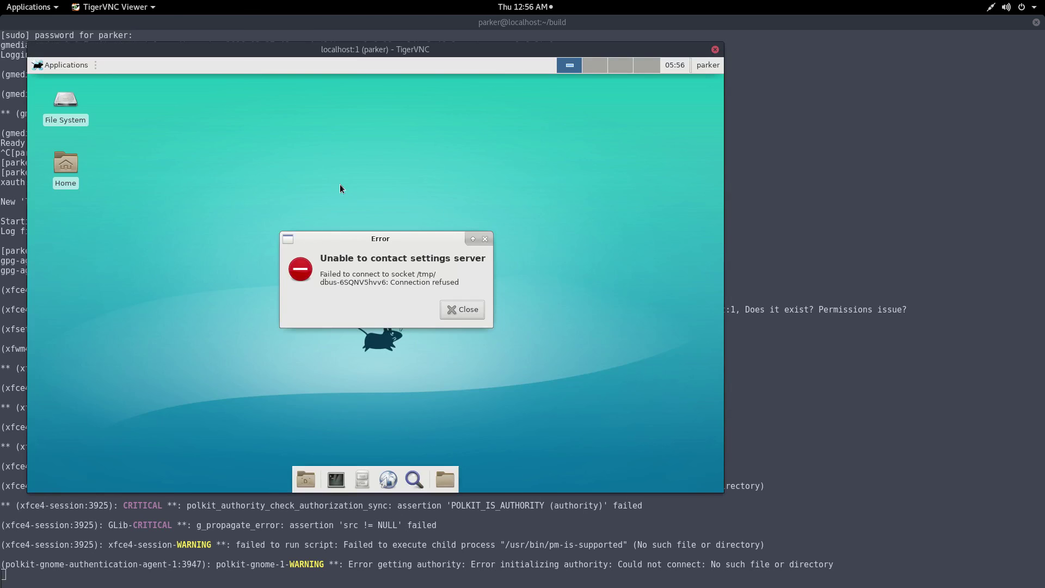
click(461, 310)
click(473, 321)
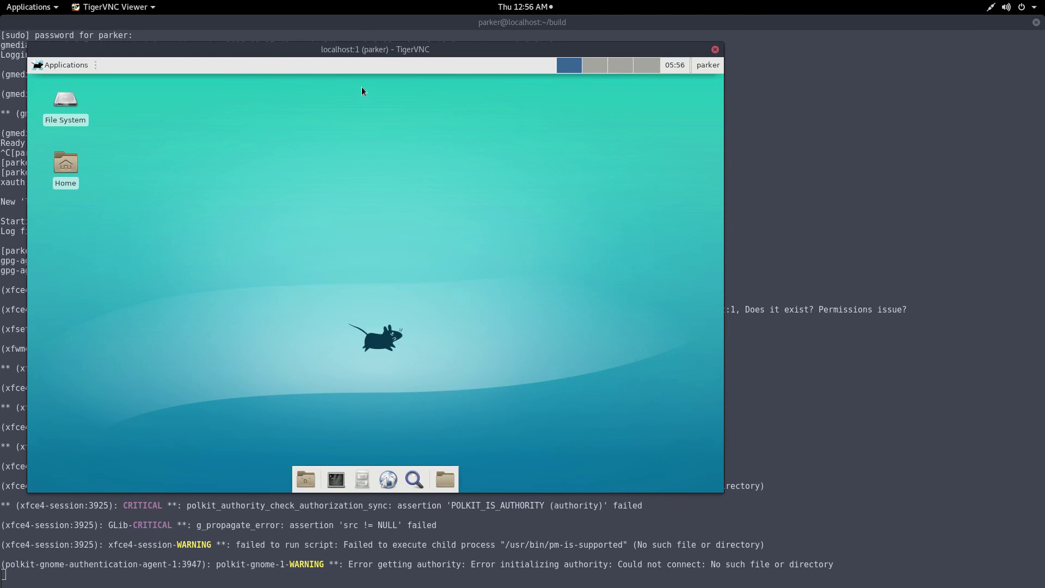
drag(296, 51, 454, 69)
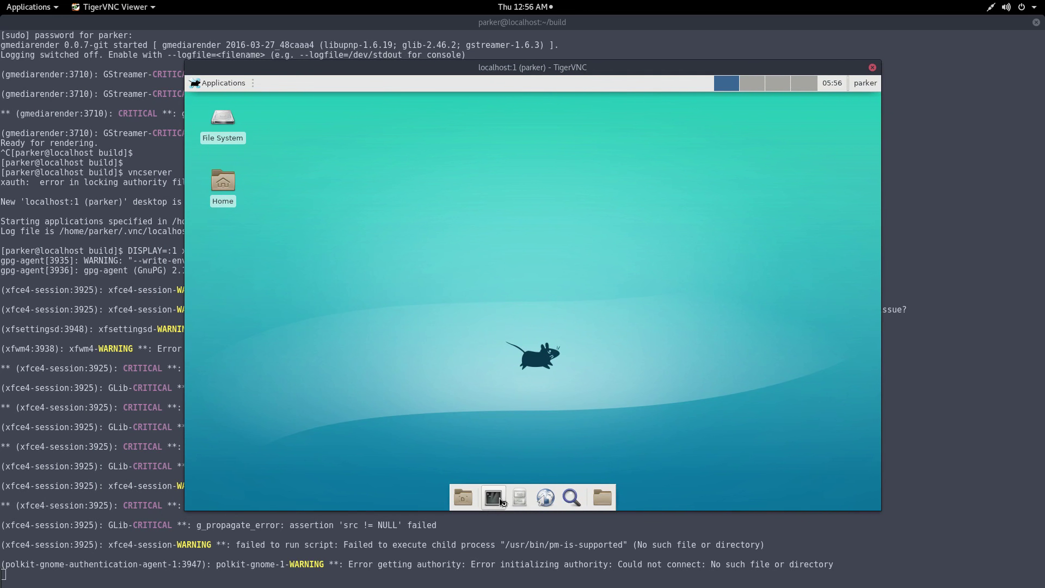
Open a remote terminal with Ctrl+Alt+T, move it down-right, and close the Applications menu unused
key(ctrl+alt+t)
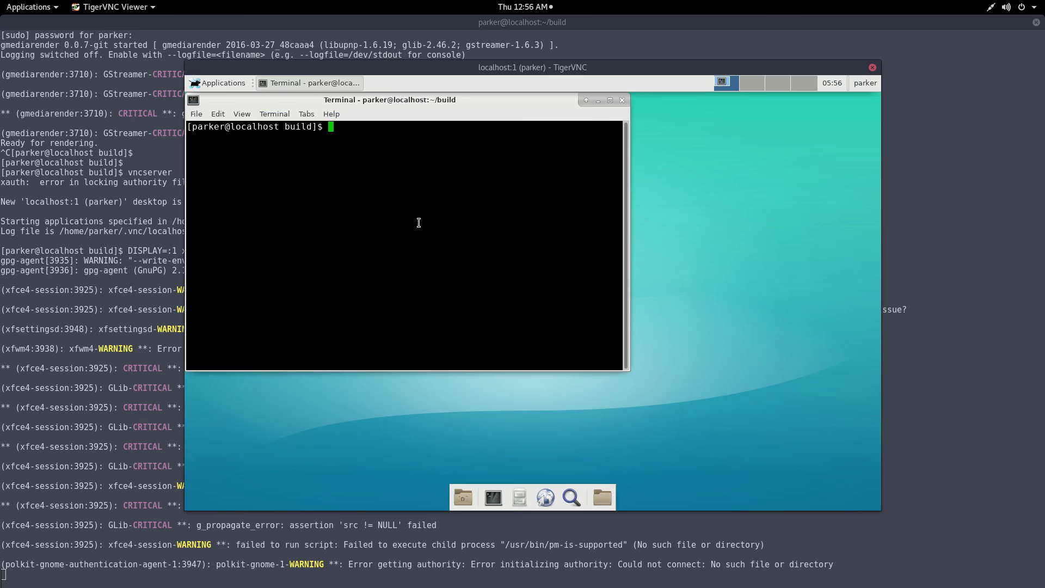
drag(339, 100, 552, 134)
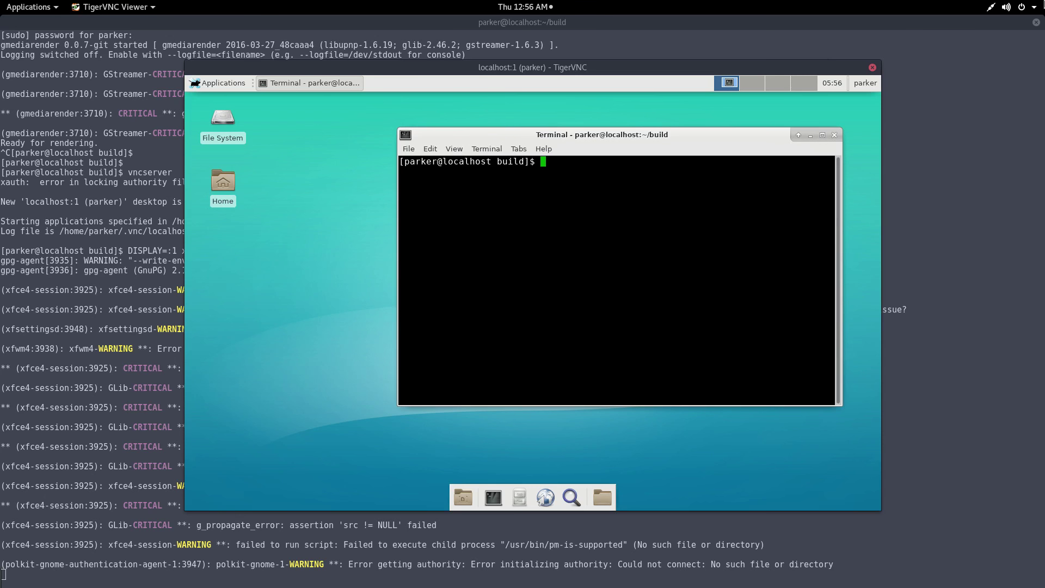
click(217, 83)
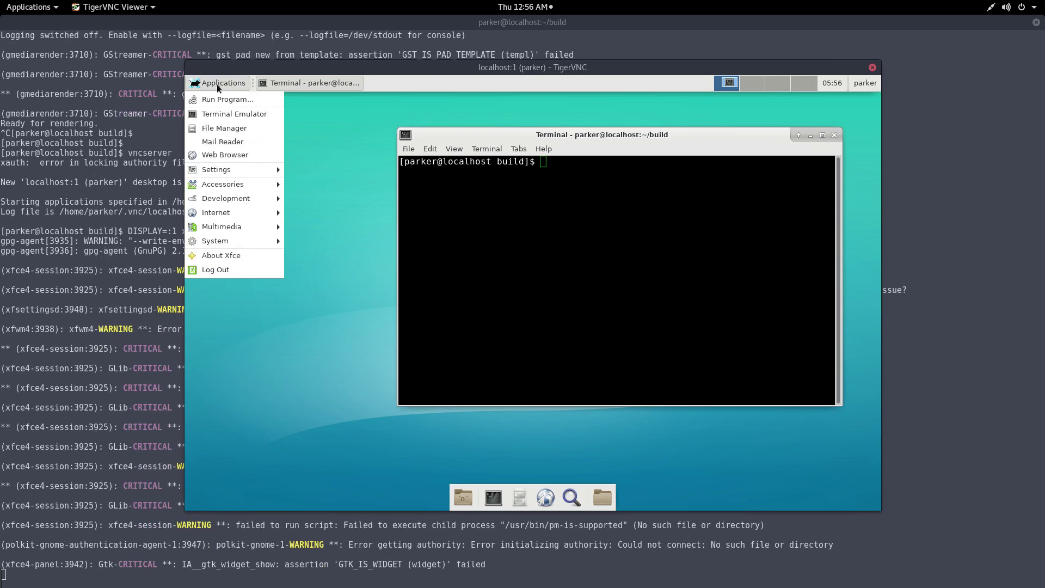
mouse_move(250, 216)
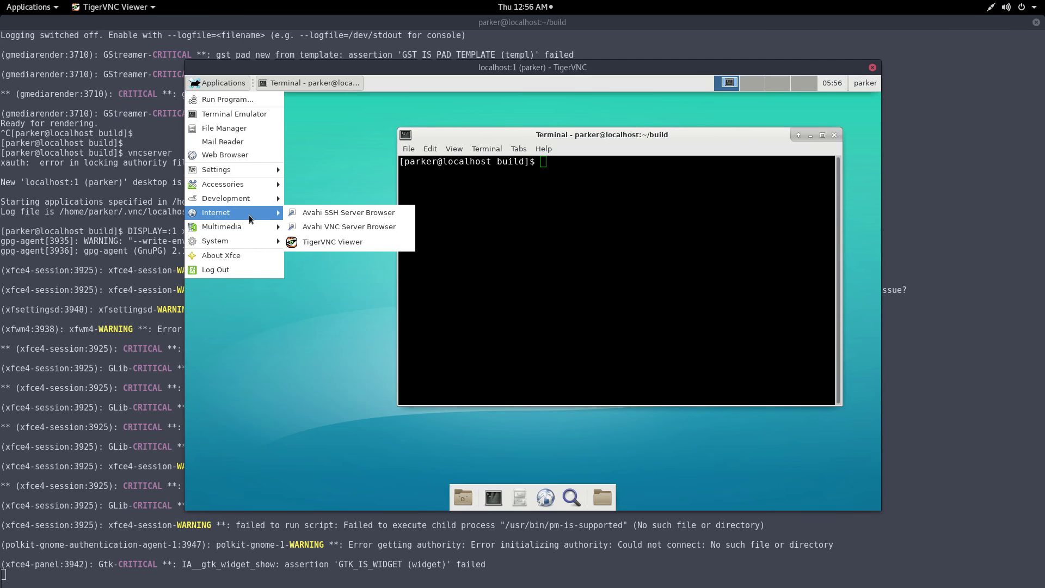
click(517, 288)
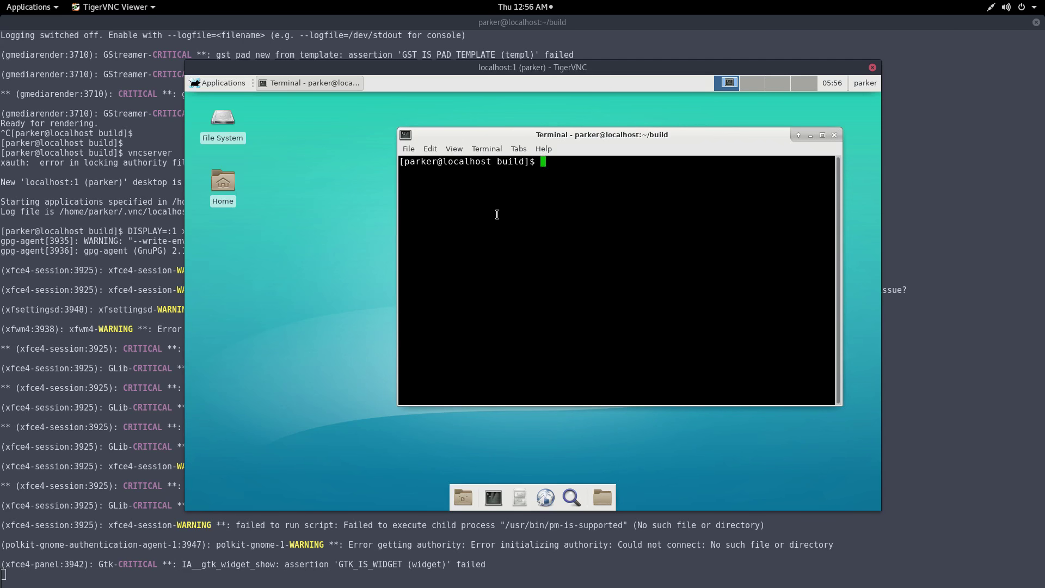
Run sudo pacman -S chromium, enter the sudo password, and confirm the install
text(sudo pacman -S chrome)
key(BackSpace)
text(ium)
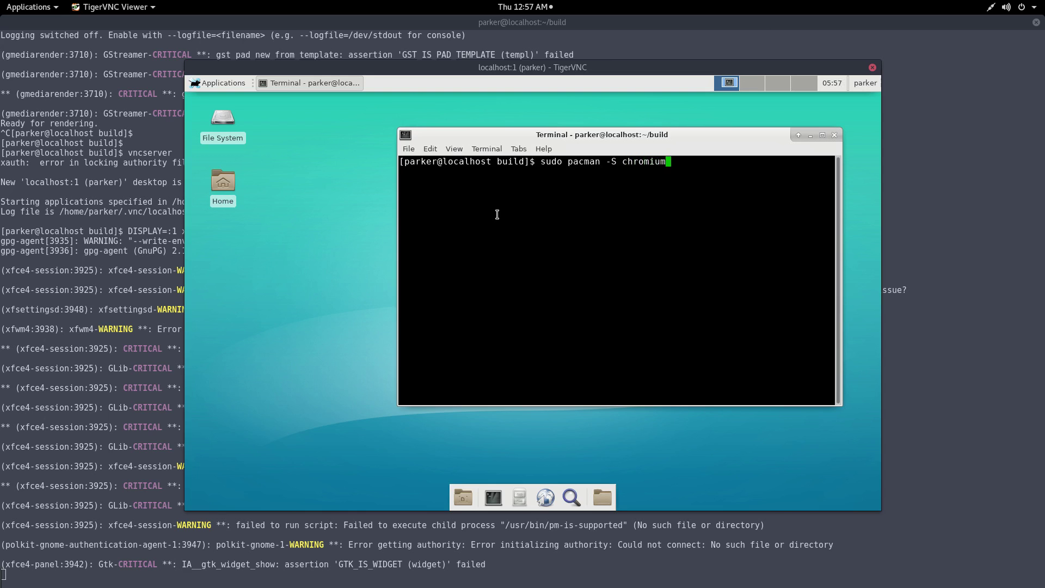
key(Return)
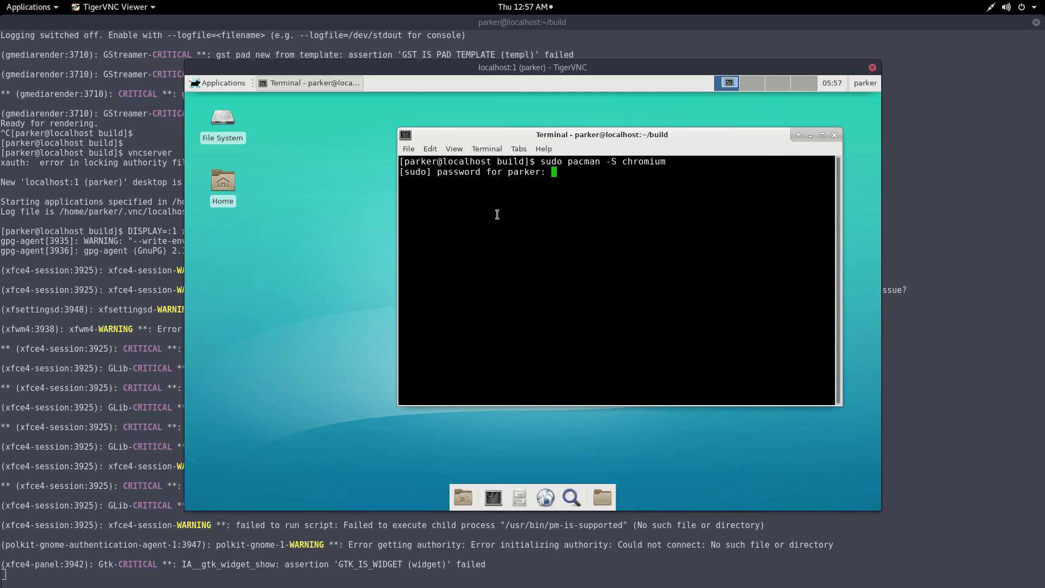
key(Return)
key(Return)
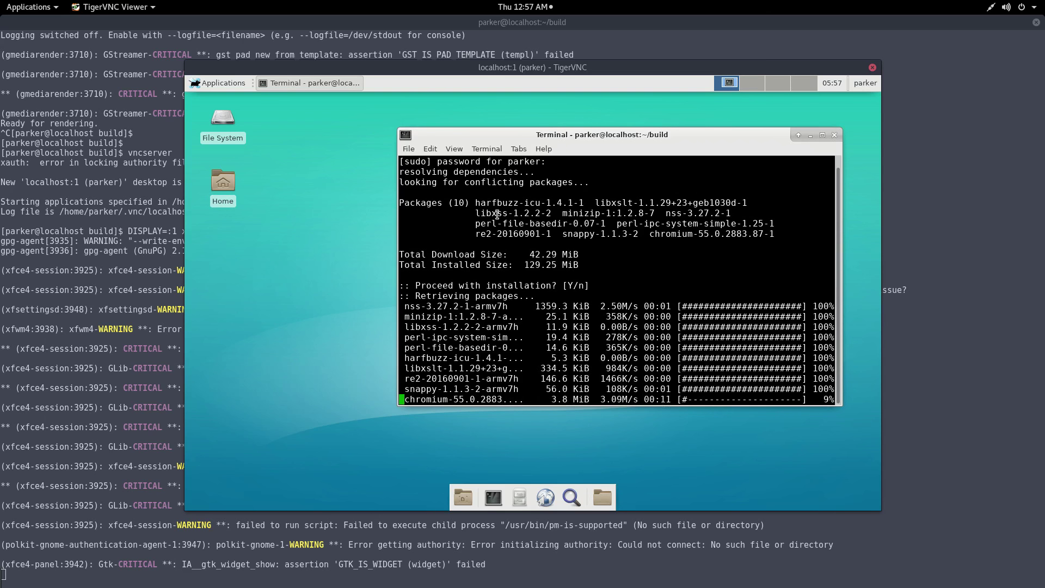
Check the screen recorder, then refocus the localhost:1 TigerVNC window through Activities
key(super)
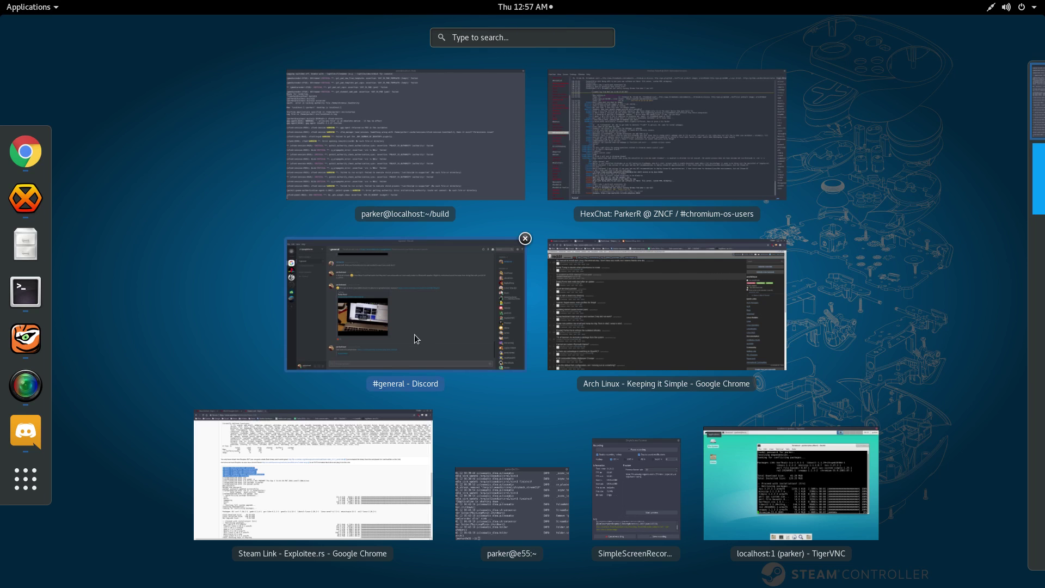
click(592, 487)
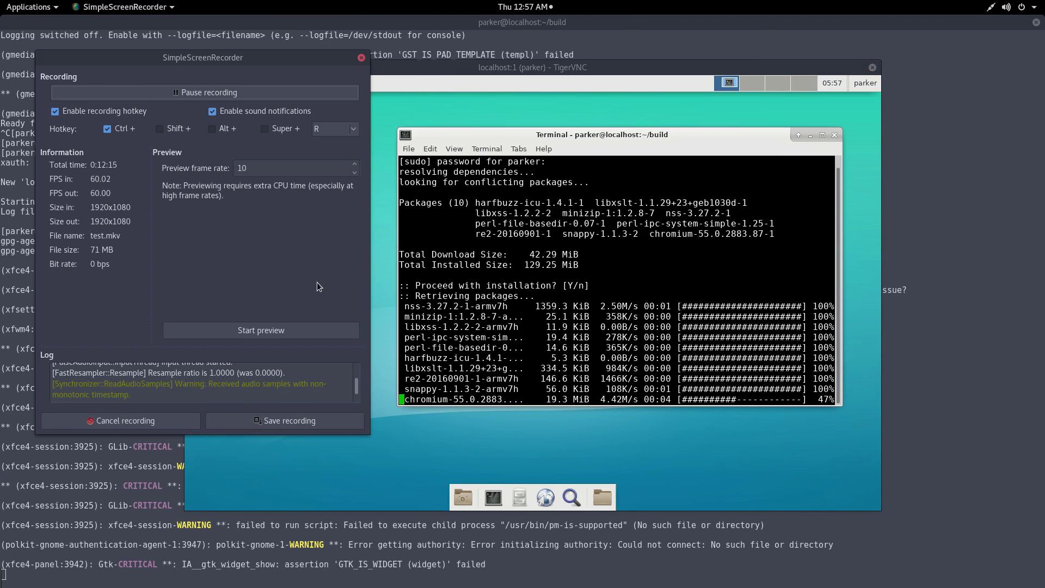
click(432, 69)
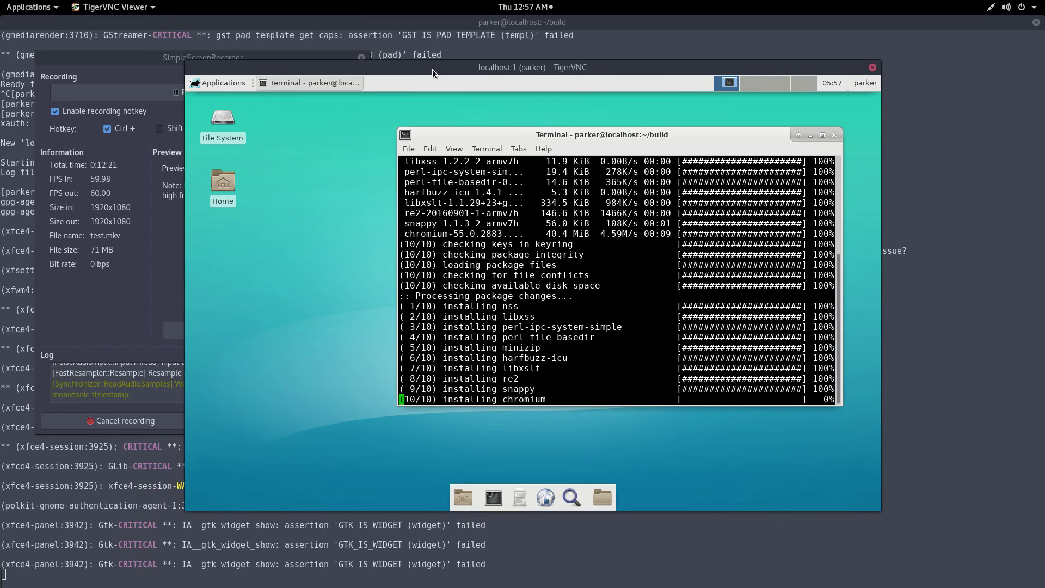
mouse_move(1, 0)
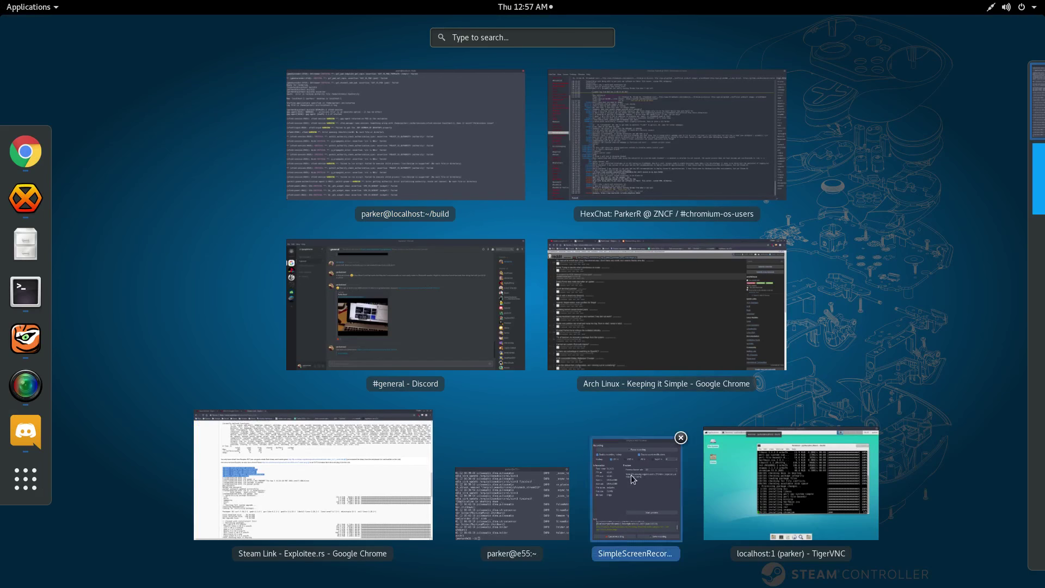
click(771, 469)
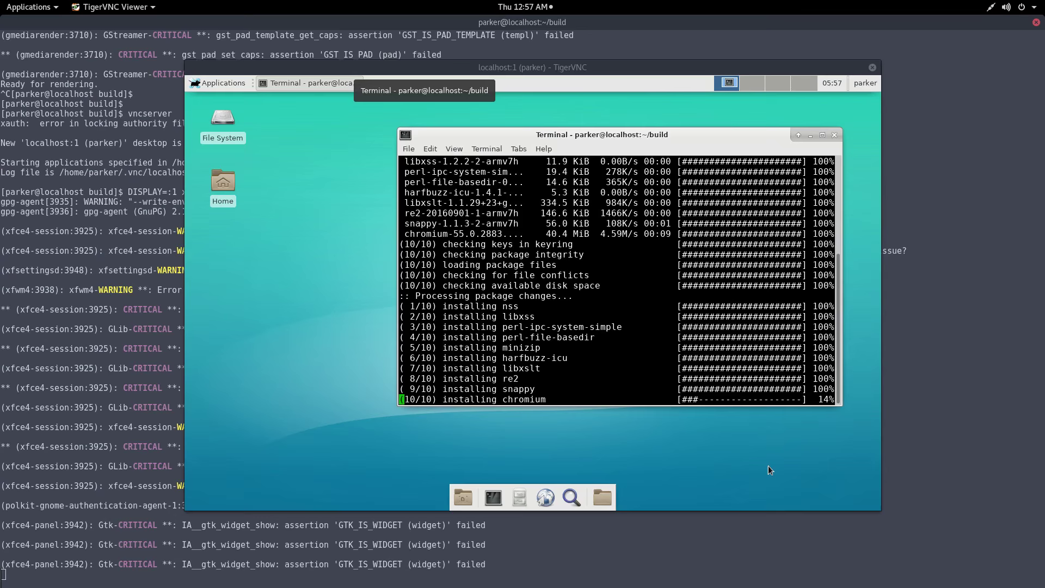
Review the pacman output as chromium finishes installing, then run sync
drag(633, 357, 578, 343)
click(580, 343)
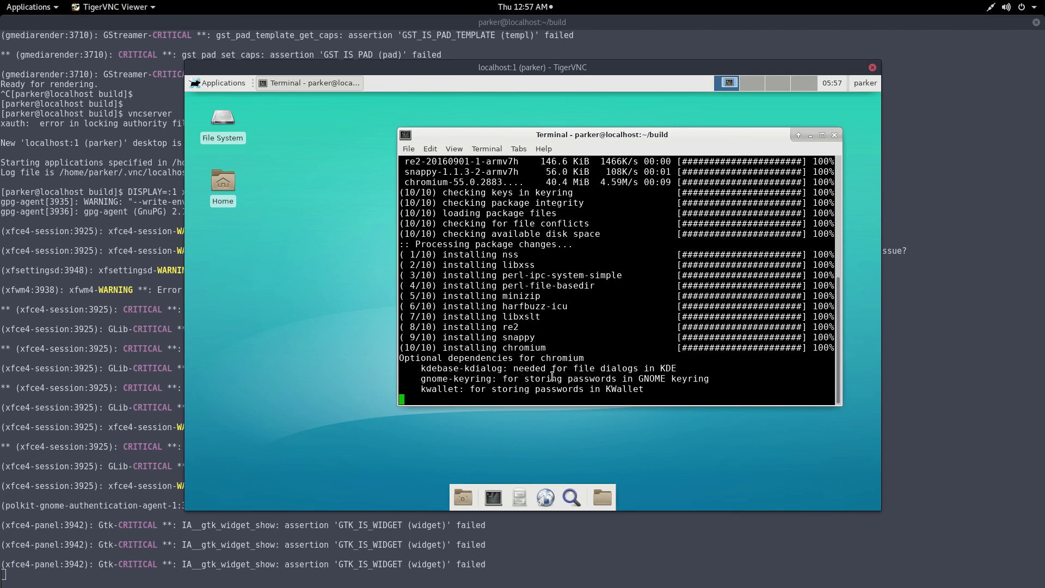
drag(556, 378, 484, 306)
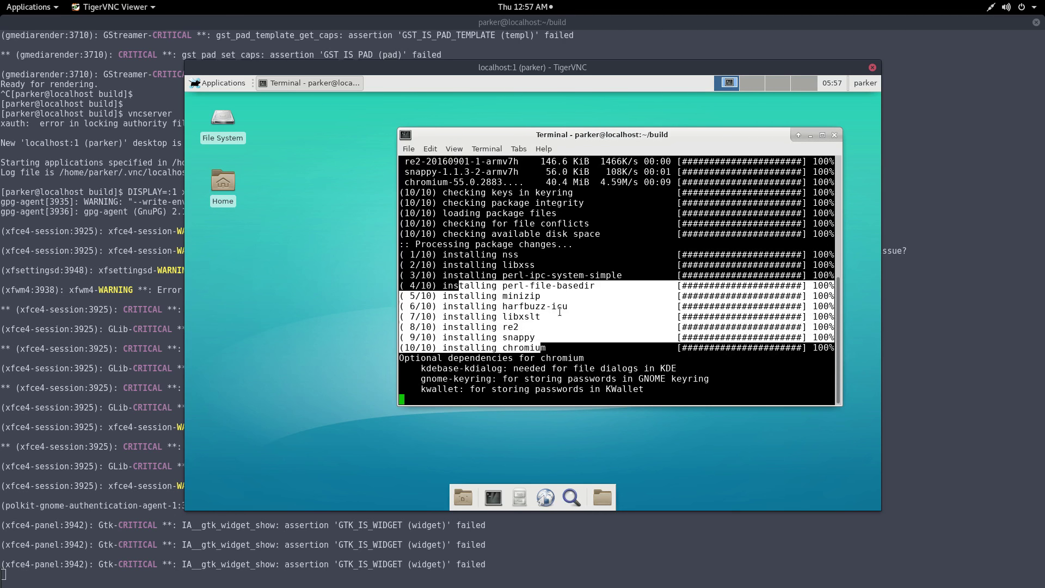
click(471, 306)
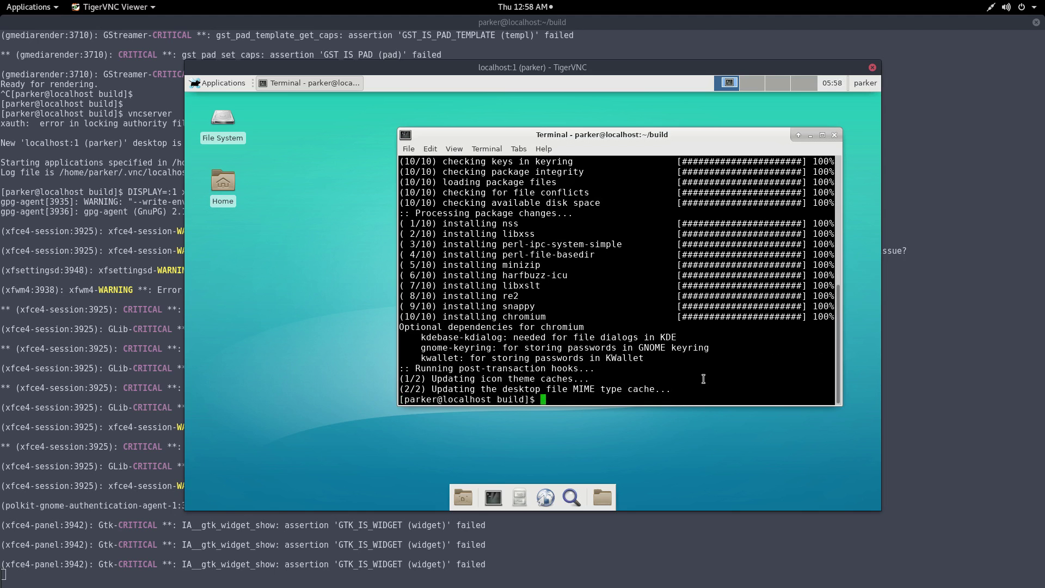
text(sync)
key(Return)
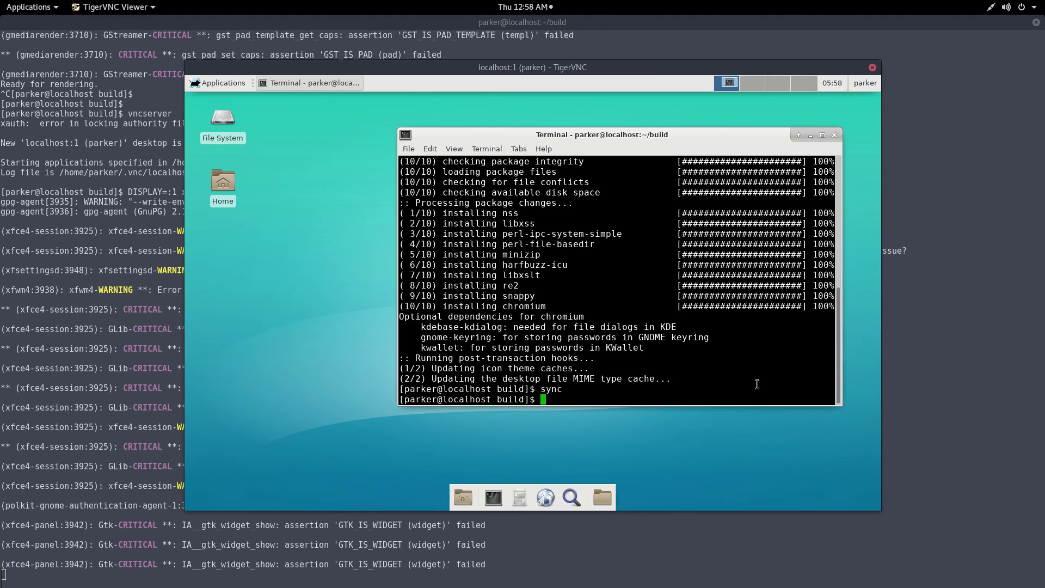
Launch Chromium from the remote desktop's Applications > Internet menu
click(234, 86)
mouse_move(255, 215)
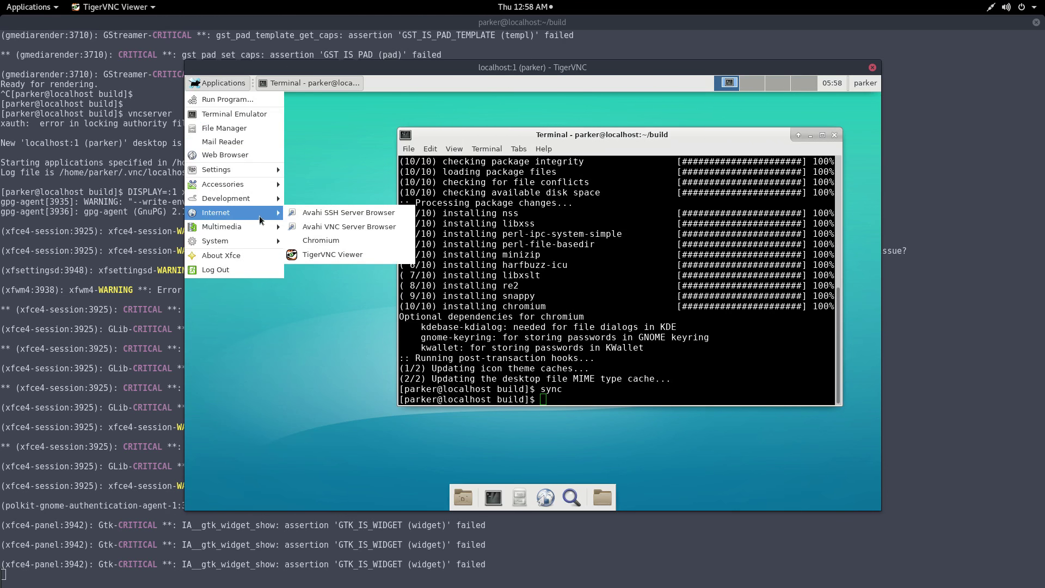
click(313, 244)
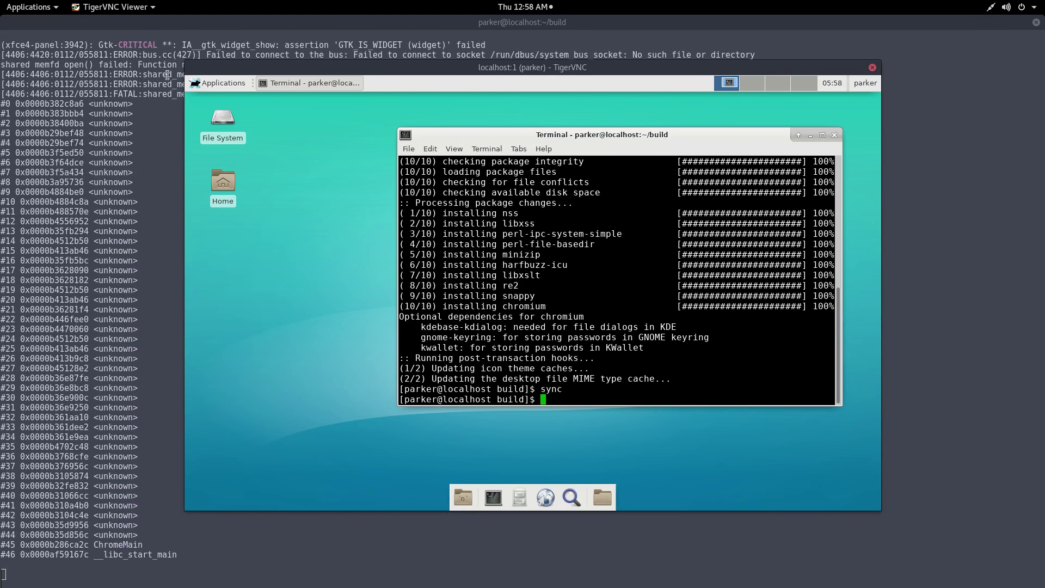
Move the VNC window aside and select 'sudo chmod 1777 /dev/shm' in the host crash log
drag(240, 70, 390, 122)
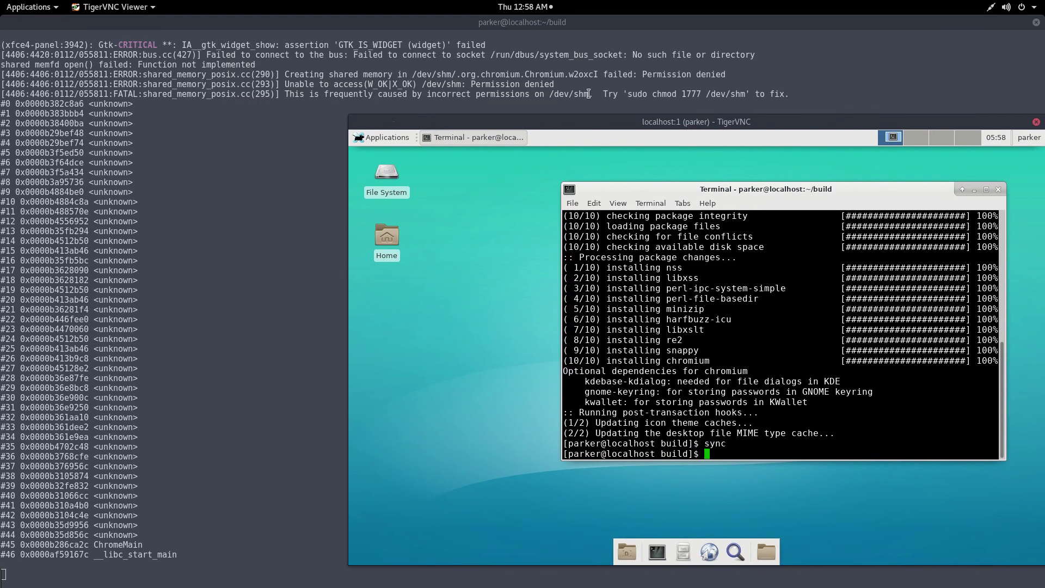
drag(557, 101, 579, 98)
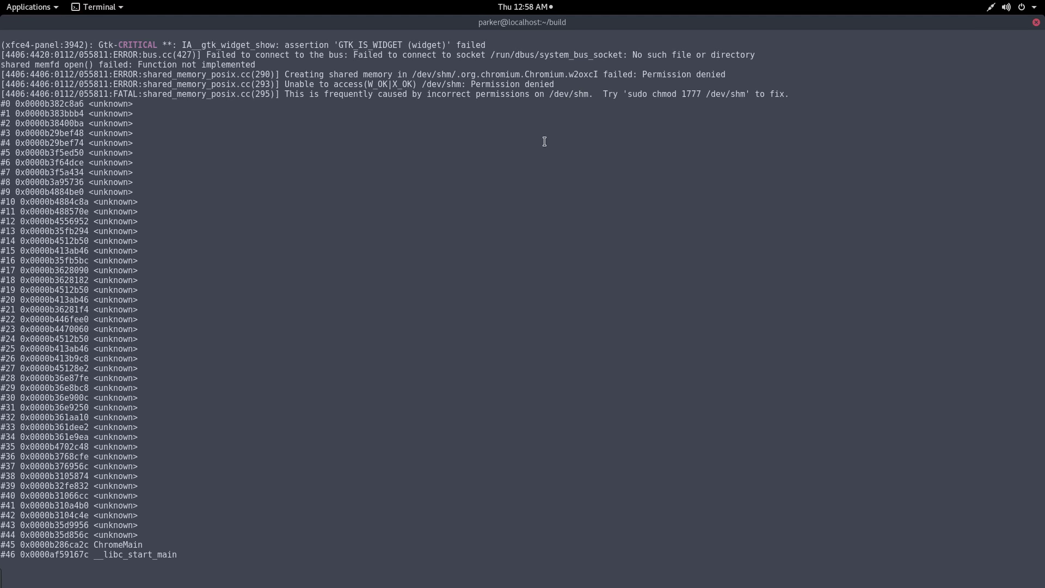
scroll(533, 147, up, 2)
scroll(507, 194, down, 2)
drag(628, 94, 741, 98)
right_click(741, 98)
Run sudo chmod 1777 /dev/shm/ in the remote terminal, then start chromium
click(763, 125)
key(super)
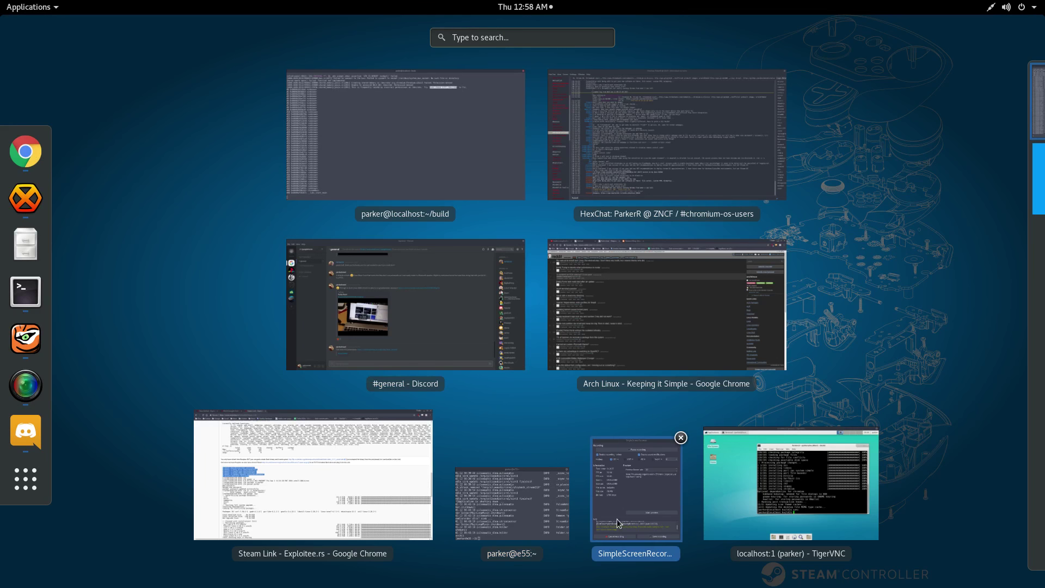
click(789, 479)
middle_click(702, 401)
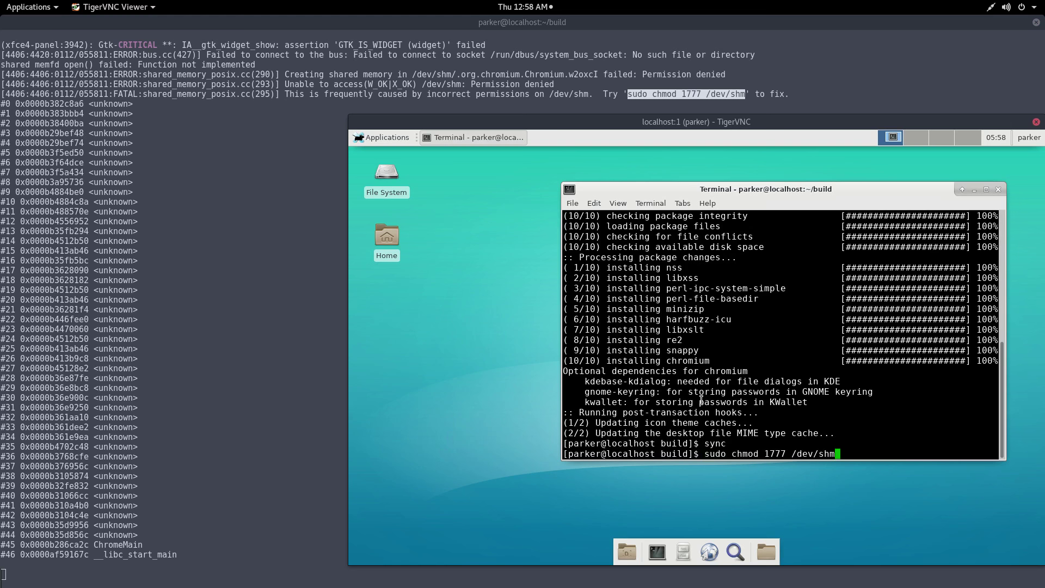
text(/)
key(Return)
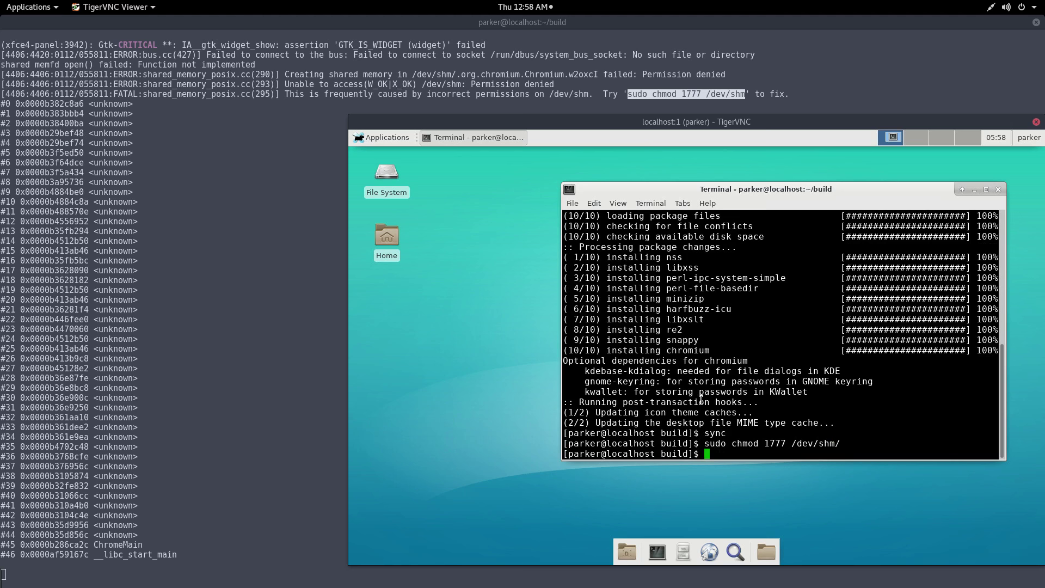
text(chromium)
key(Return)
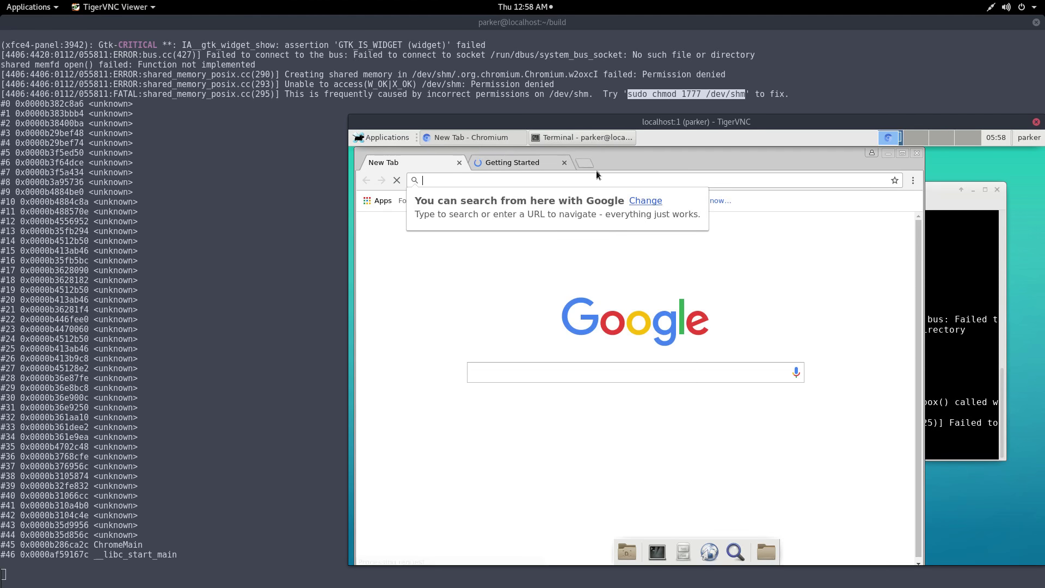
Close the extra New Tab and load google.com by typing 'googl' in the address bar
click(460, 163)
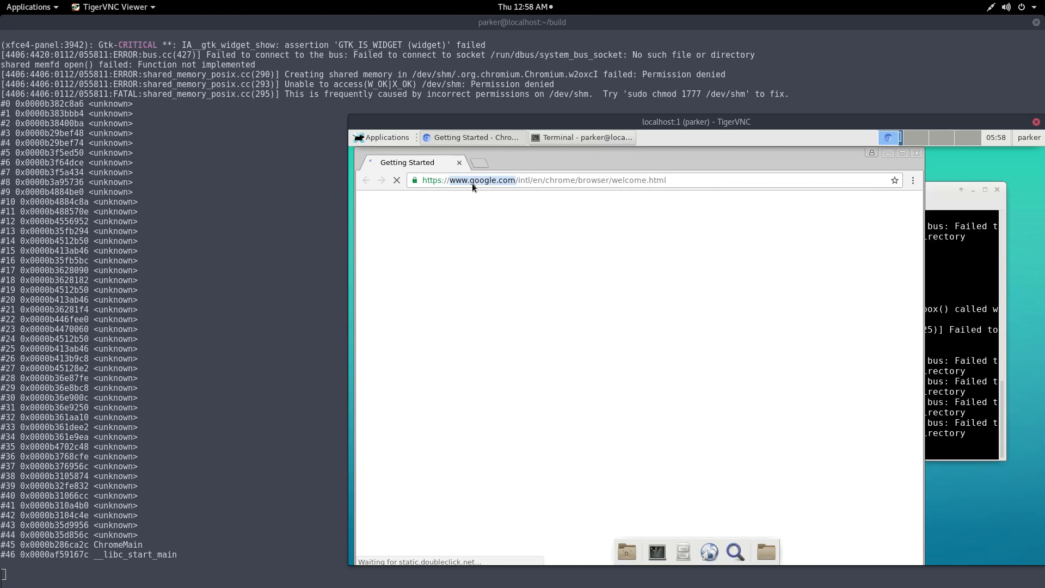
click(472, 183)
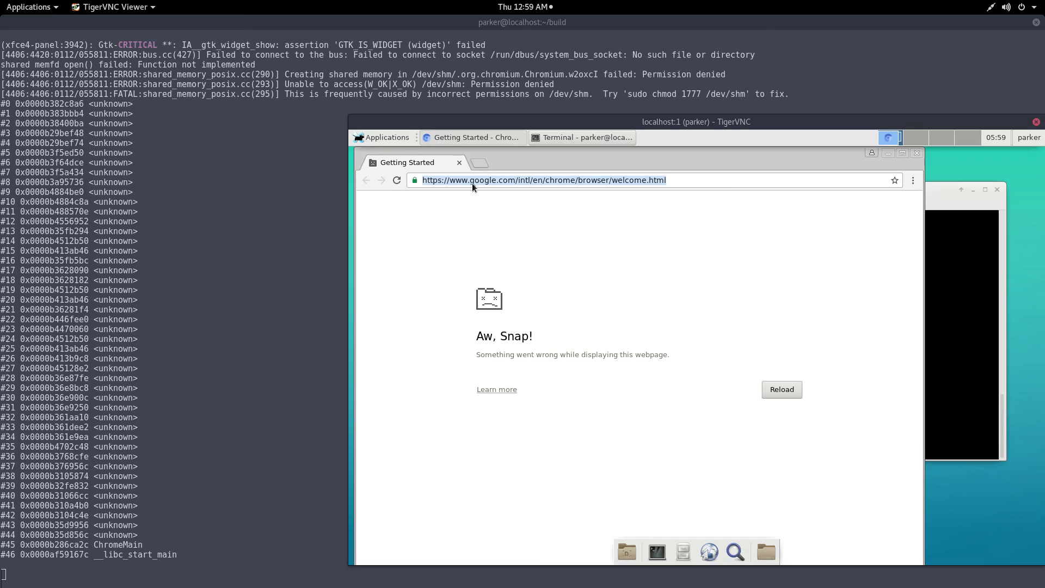
text(google.com)
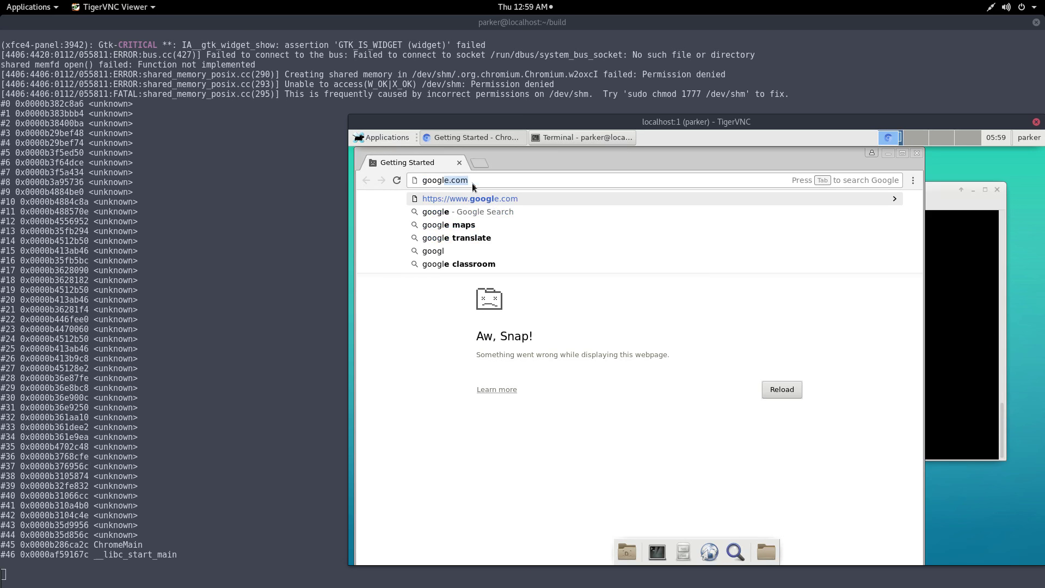
key(Return)
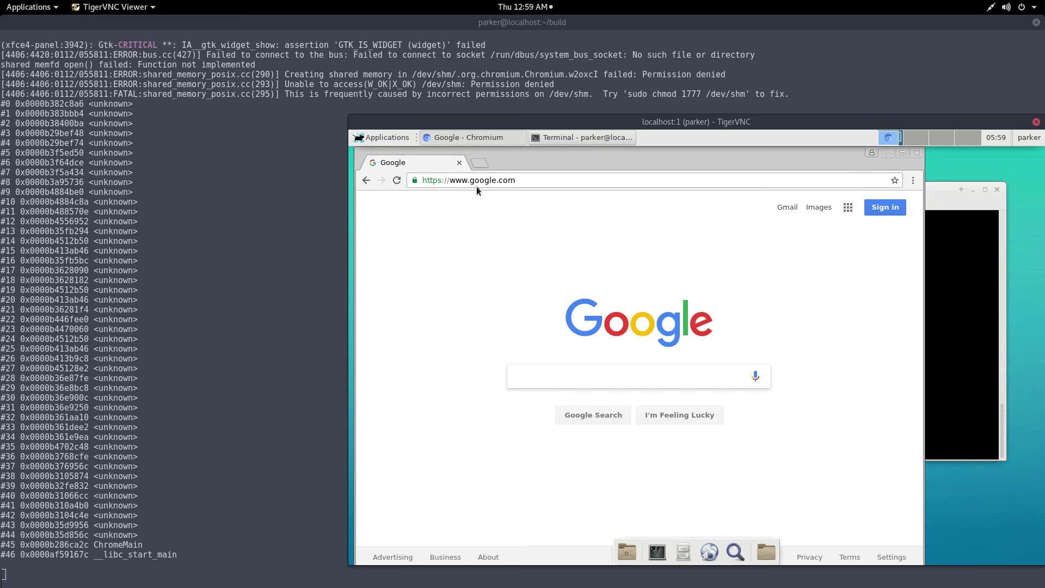
Search Google for 'expiteers' from the browser's address bar
click(502, 183)
text(expo)
key(BackSpace)
text(iteers)
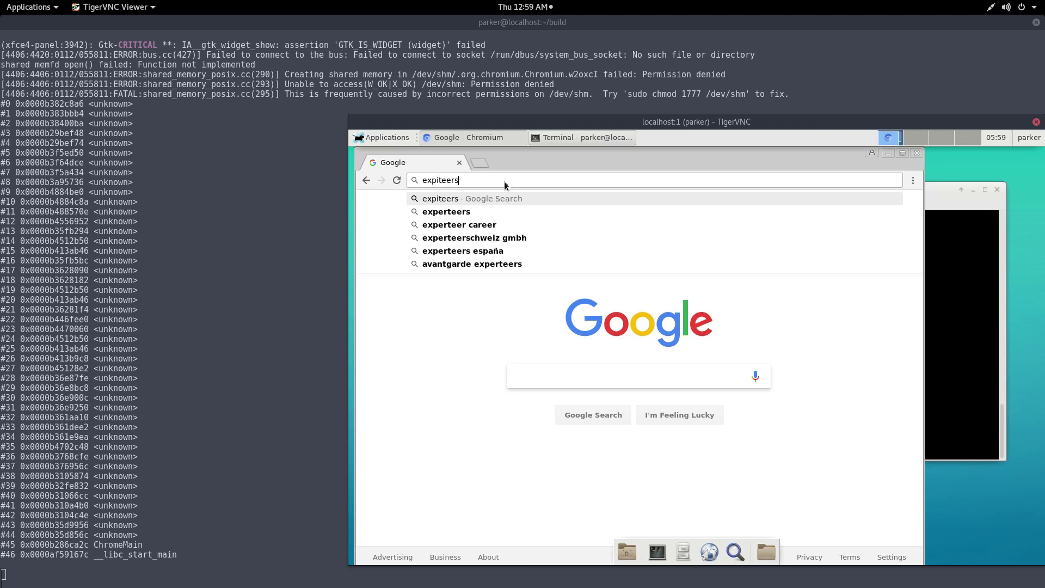
key(Return)
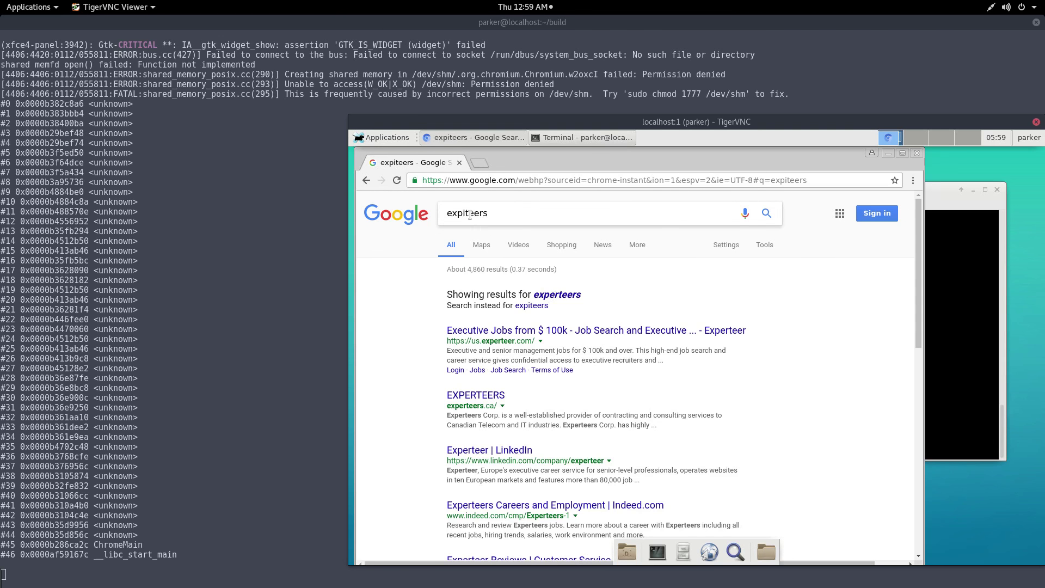
Correct the query to 'exloiteers' and search again
click(528, 220)
key(shift+Left)
key(shift+Left)
key(shift+Left)
key(shift+Left)
key(BackSpace)
key(BackSpace)
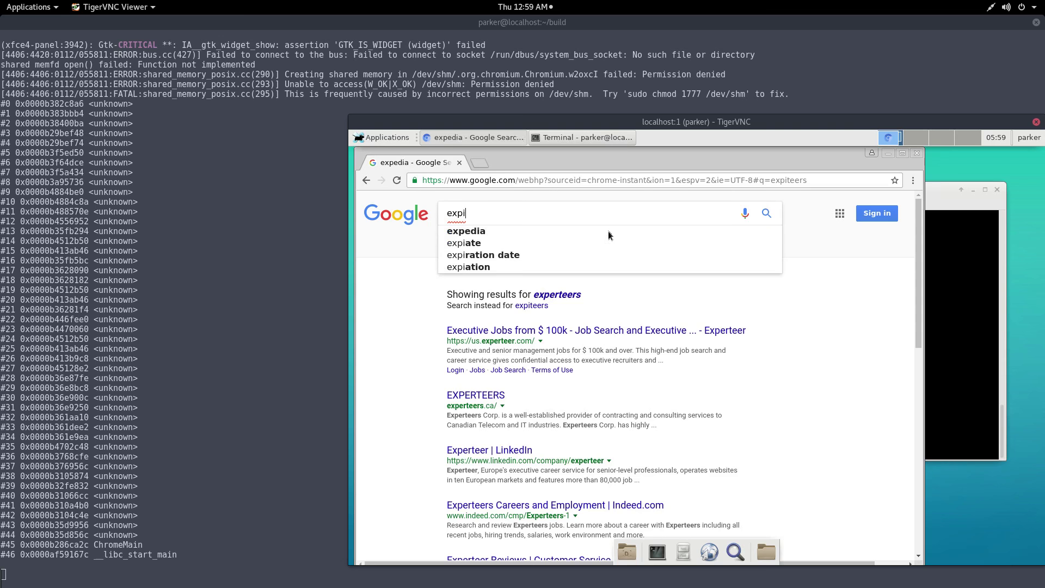
key(BackSpace)
key(BackSpace)
text(loiteers)
key(Return)
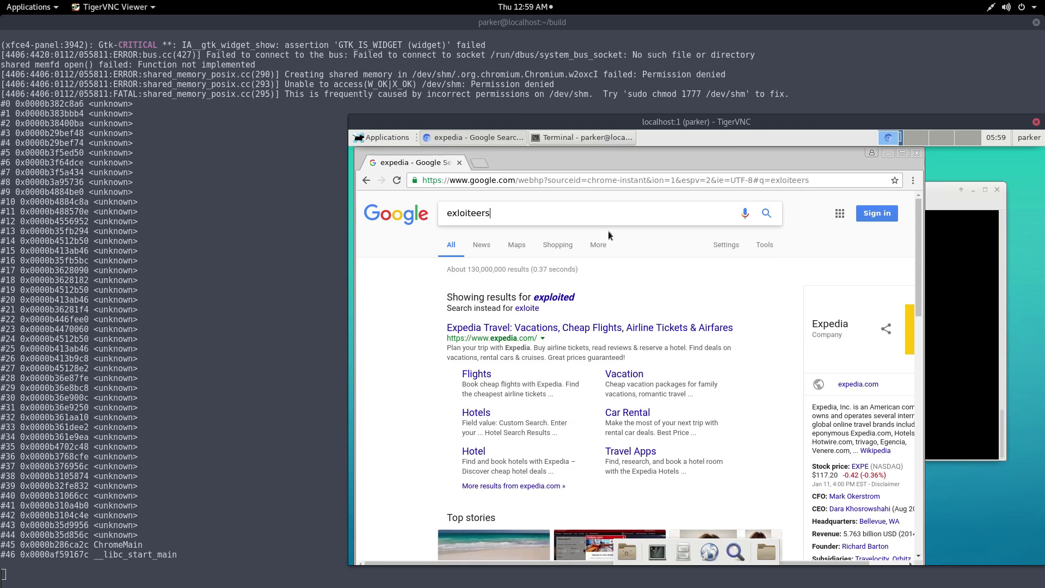
Accept Google's spelling correction, open the Exploitee.rs result and maximize the window
click(456, 213)
click(566, 297)
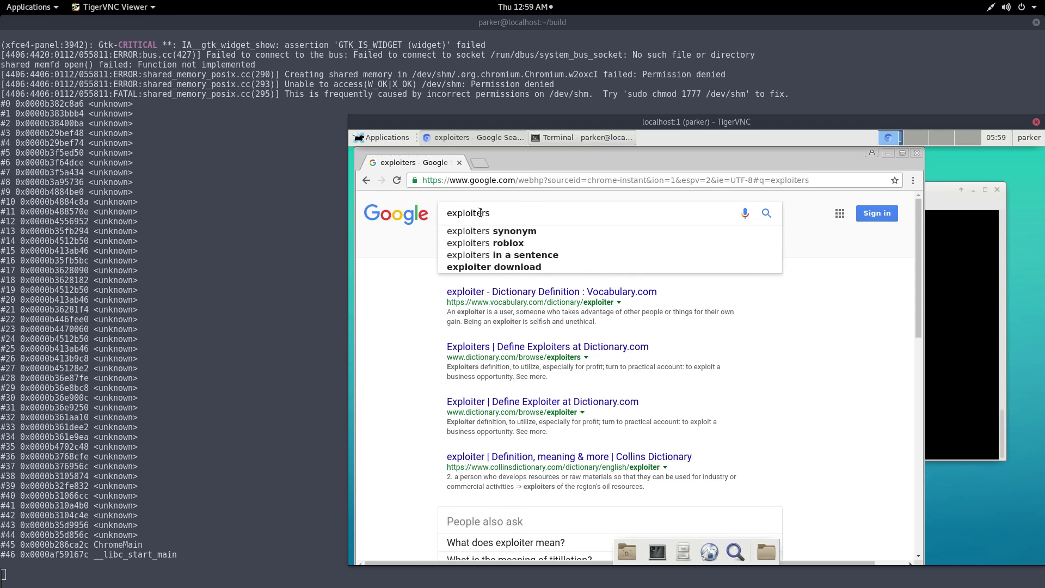
text(e)
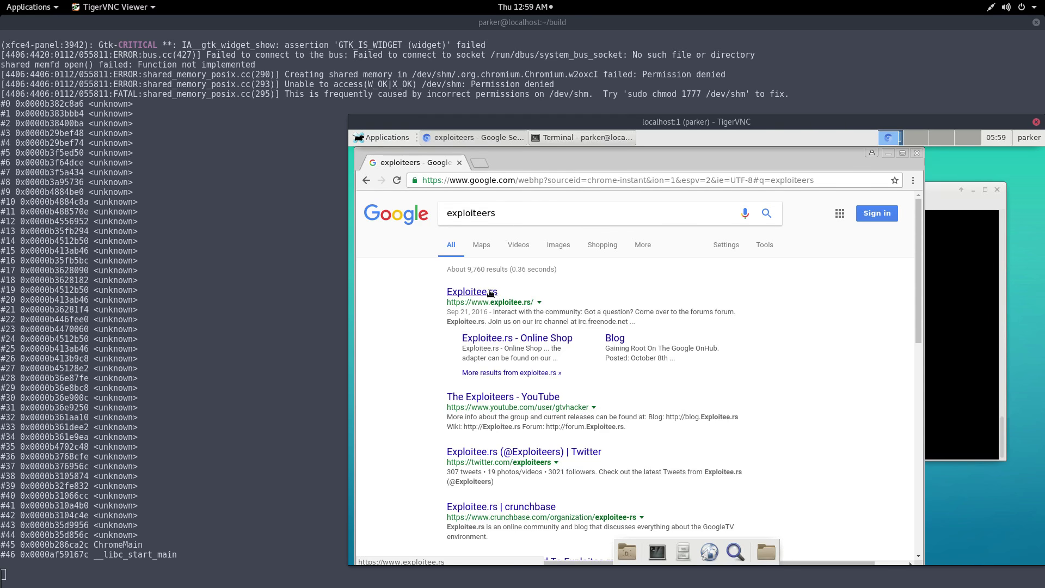
click(488, 293)
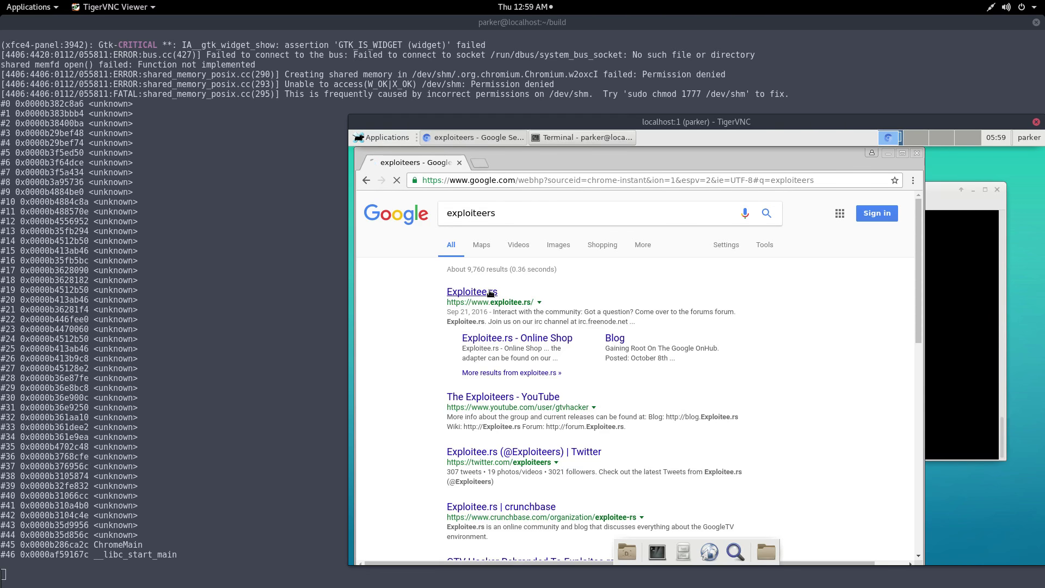
double_click(729, 161)
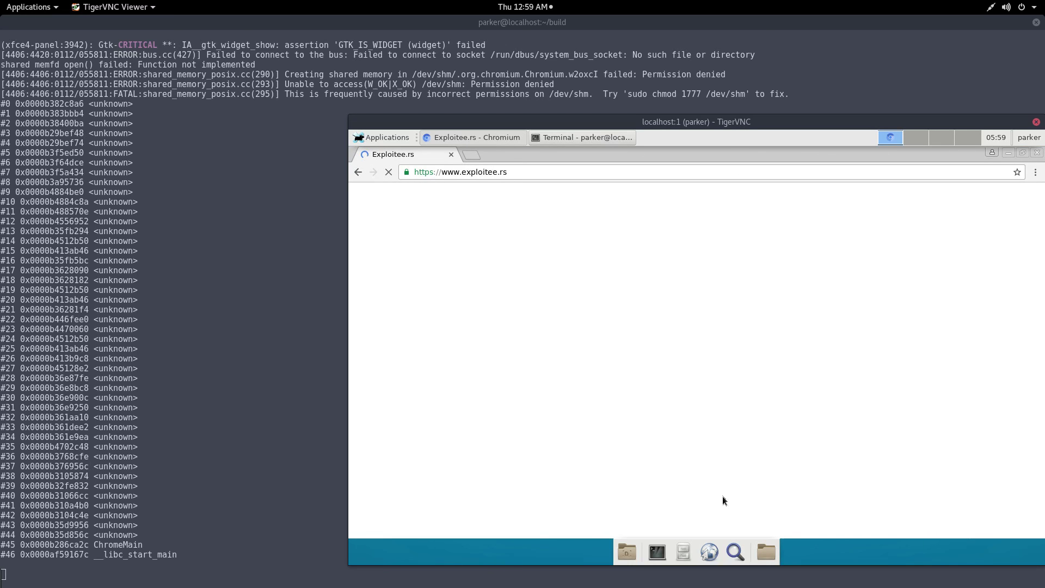
From the bottom dock's Panel Preferences, remove Panel 2 and close the settings
right_click(680, 555)
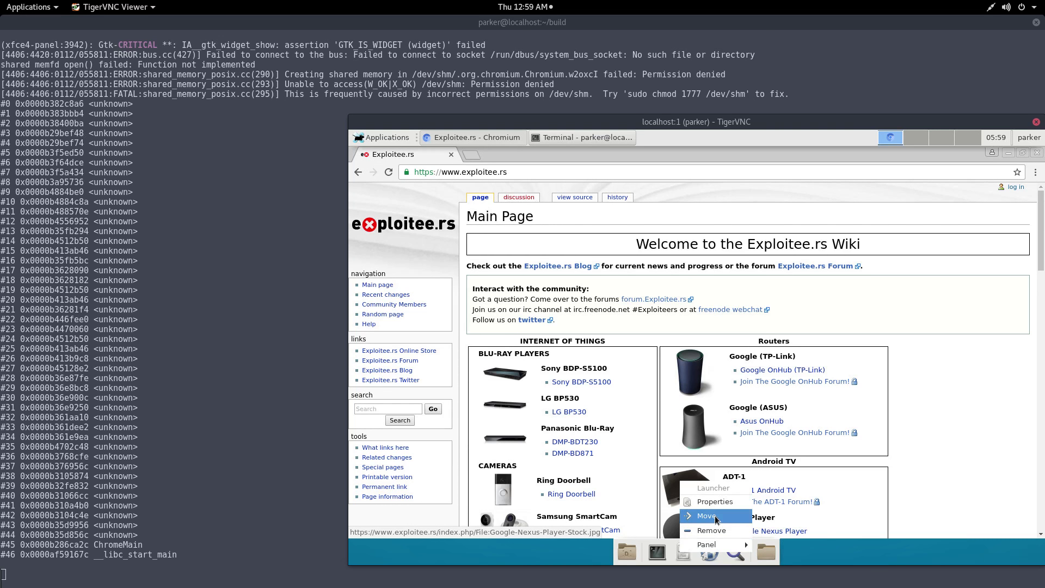
click(744, 544)
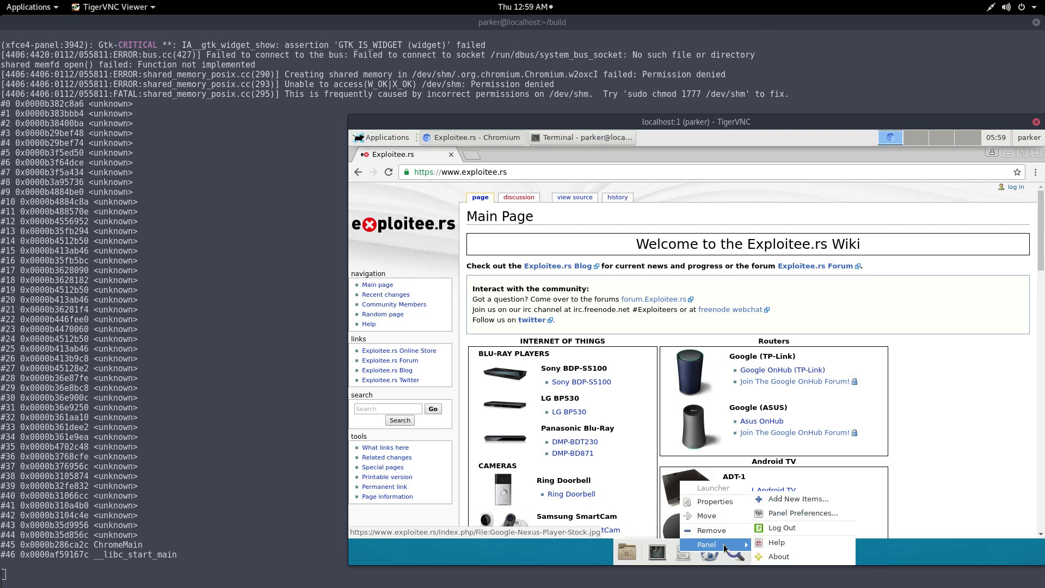
click(796, 514)
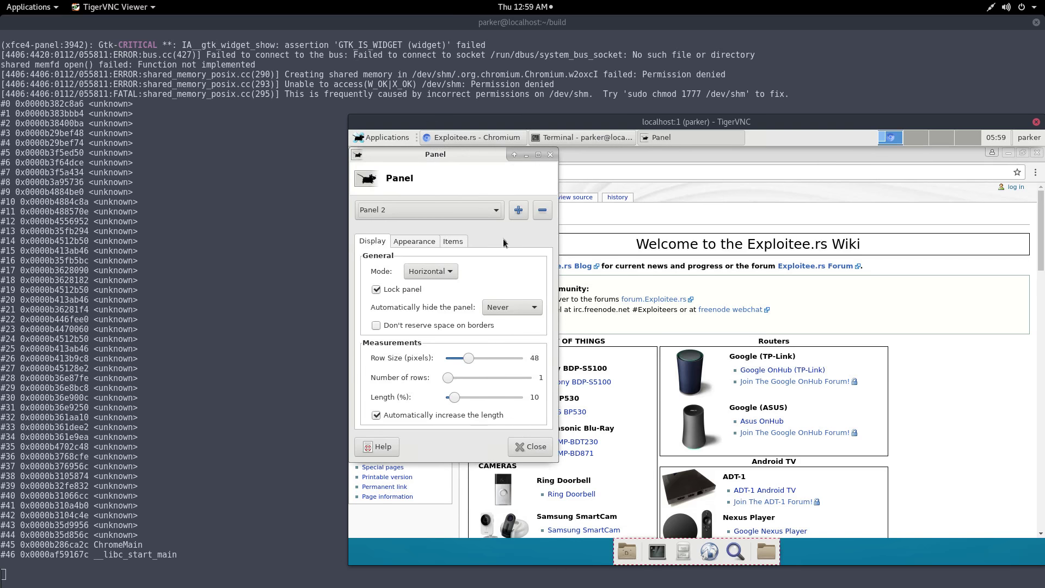
click(542, 215)
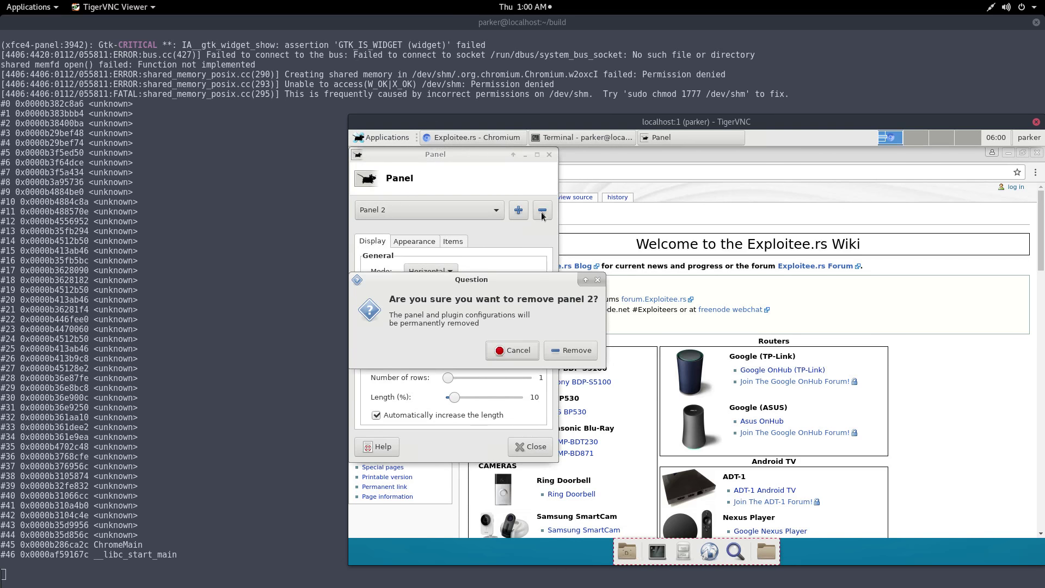
click(566, 350)
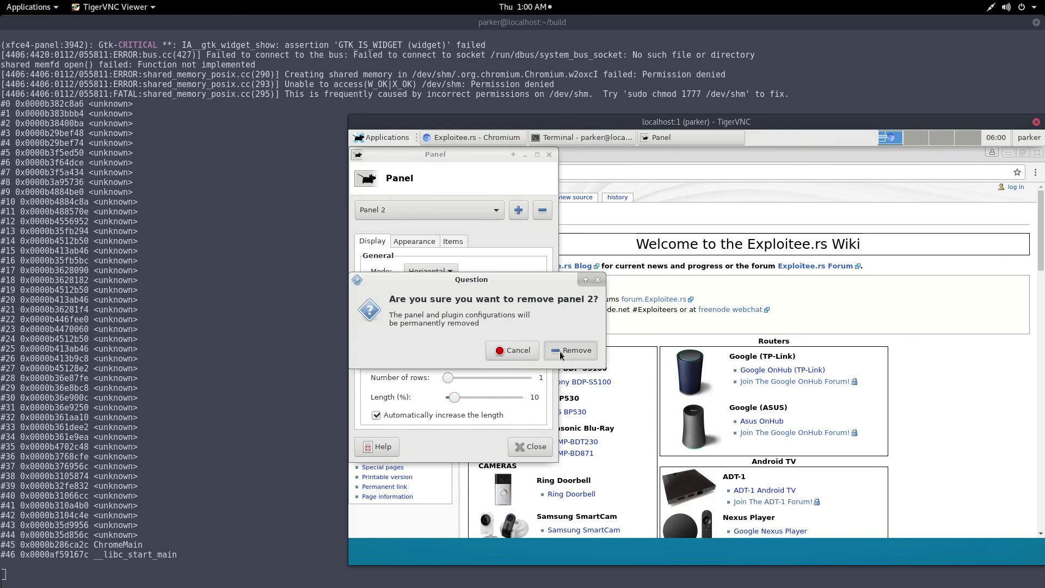
click(549, 154)
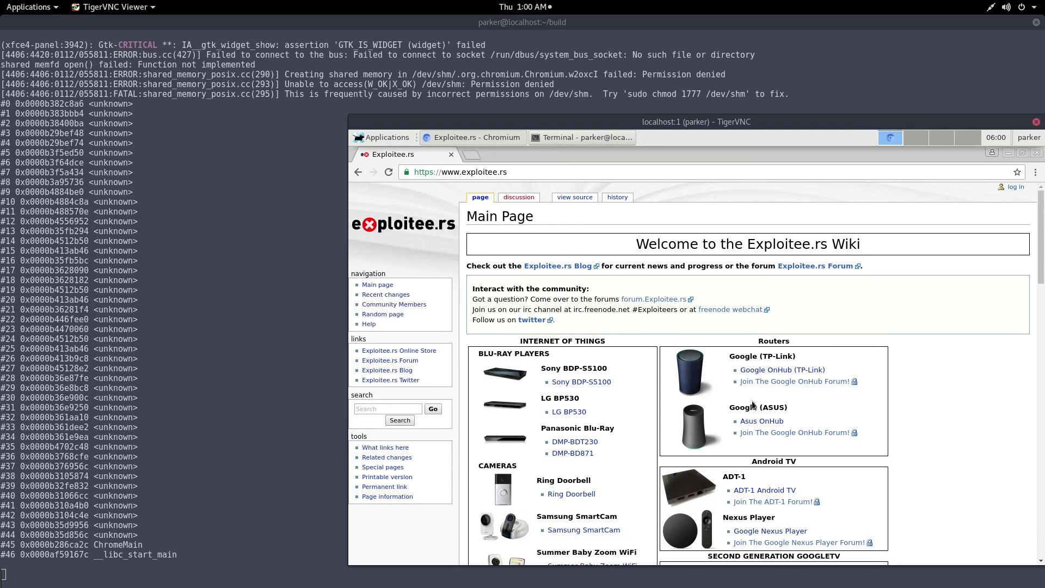
Open the Asus OnHub wiki page, then open a new tab in the remote Terminal
click(758, 424)
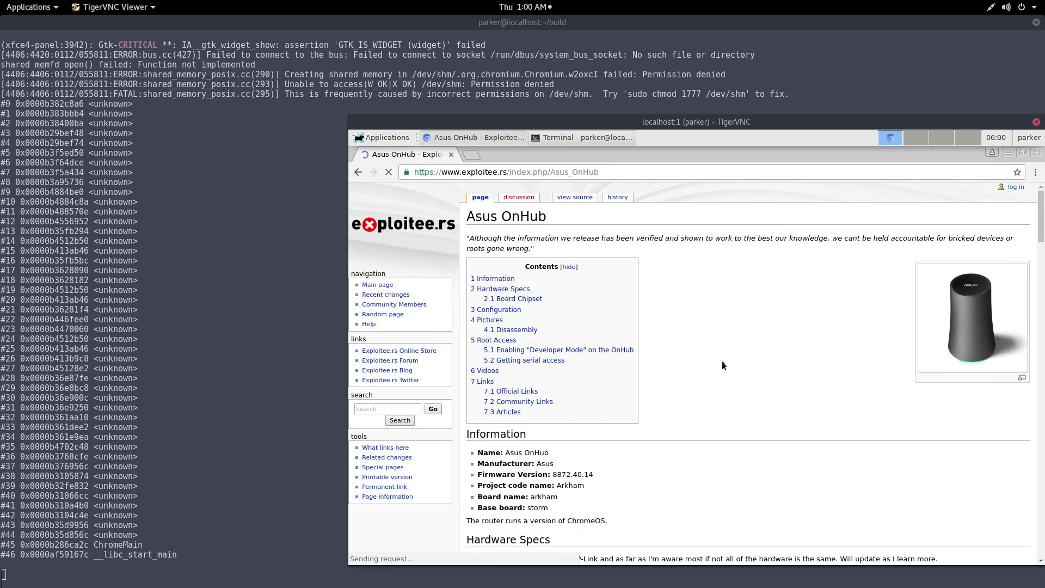
click(567, 135)
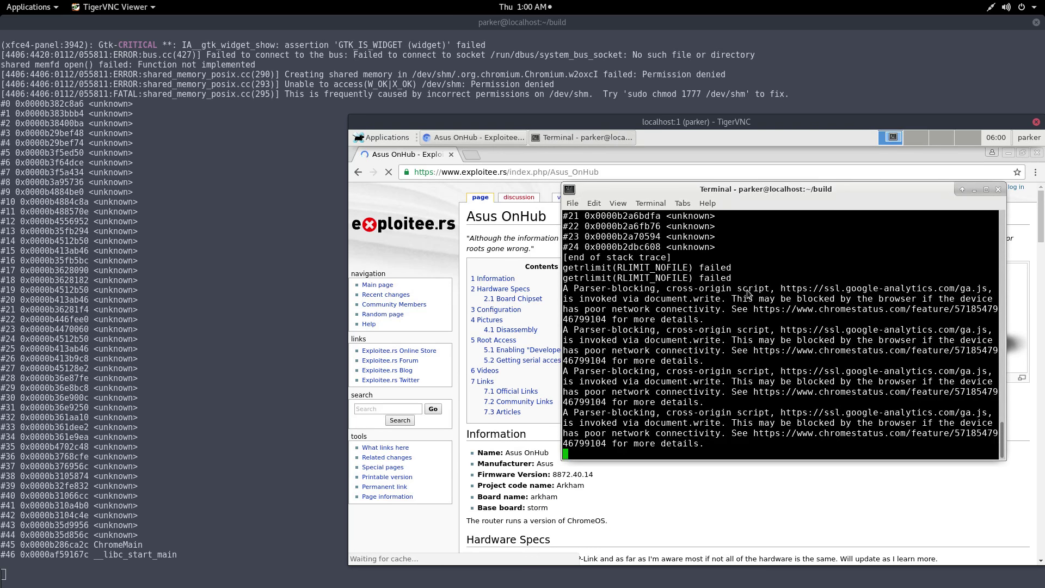
right_click(675, 313)
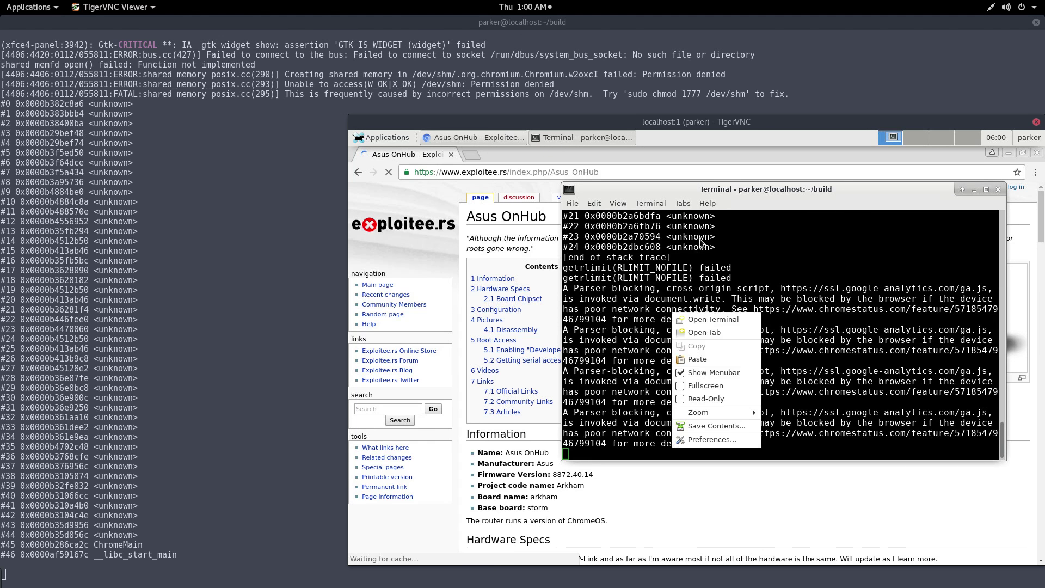
click(723, 332)
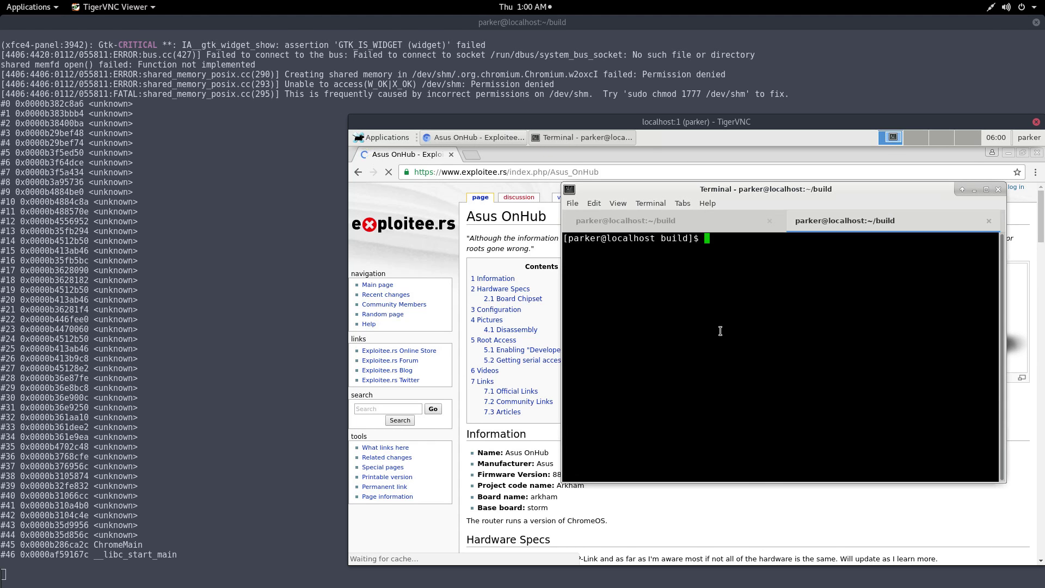
Run free -m to check memory usage, then close the terminal window
text(free -m)
key(Return)
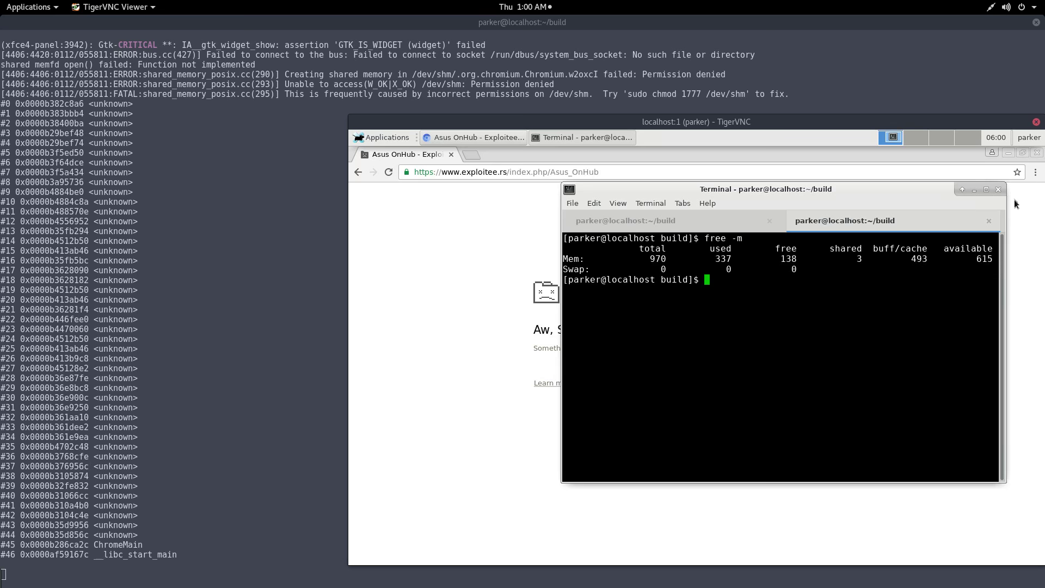
click(1000, 190)
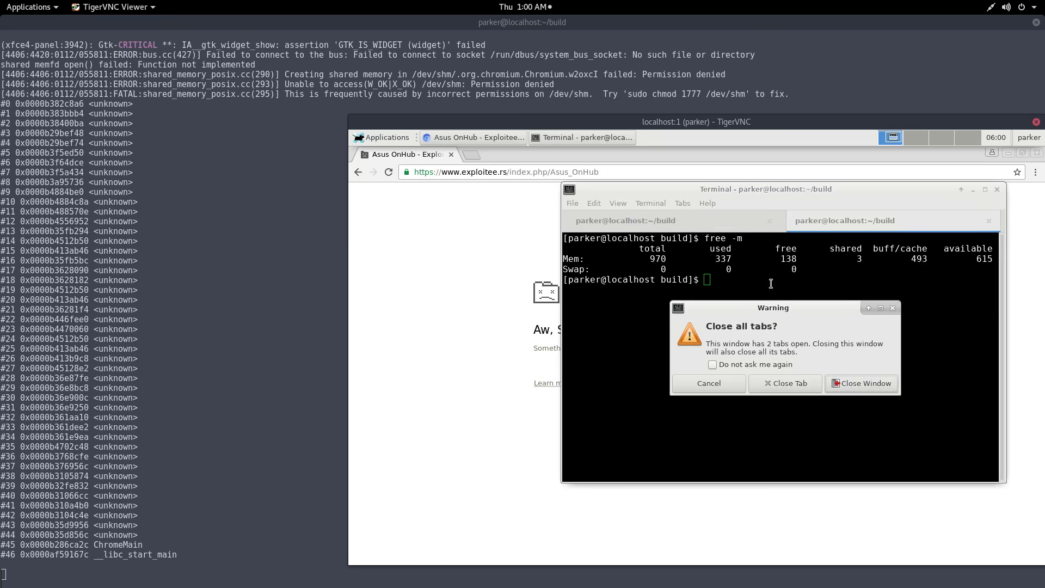
Cancel closing the terminal tabs, reload the Asus OnHub page, scroll to Getting serial access, and close Chromium
key(Return)
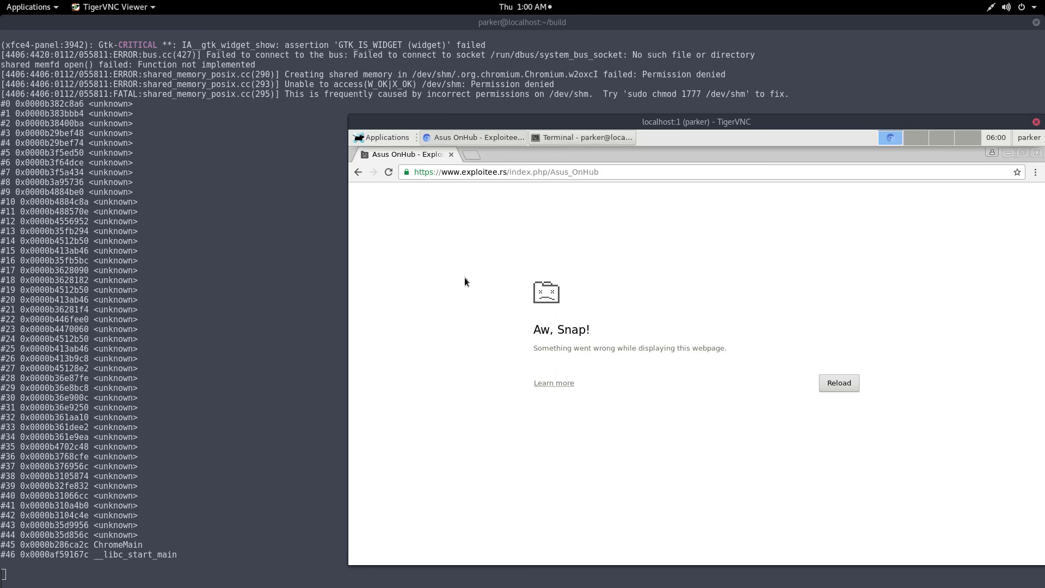
click(388, 173)
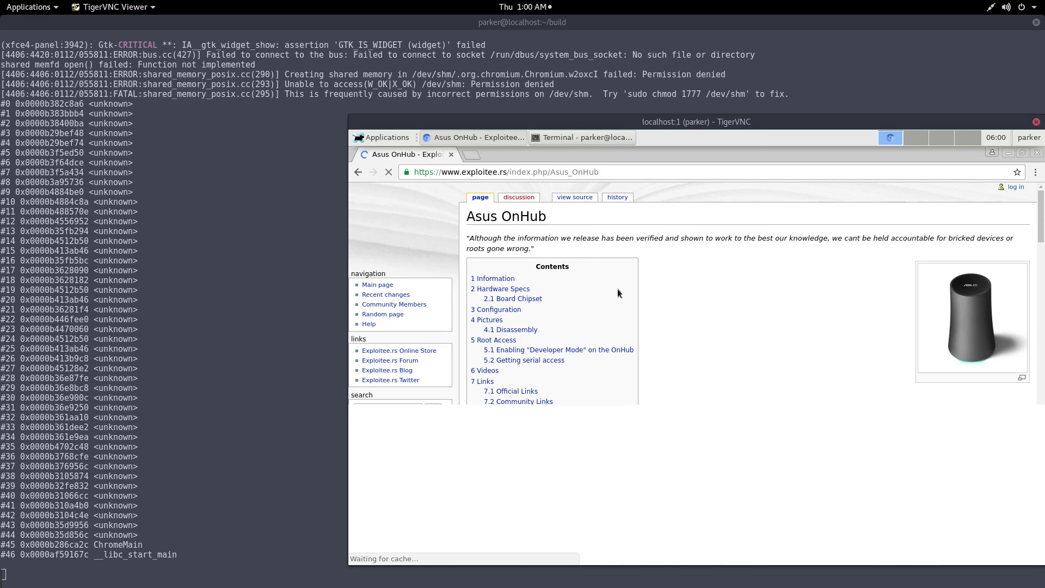
scroll(677, 315, down, 4)
scroll(678, 315, down, 8)
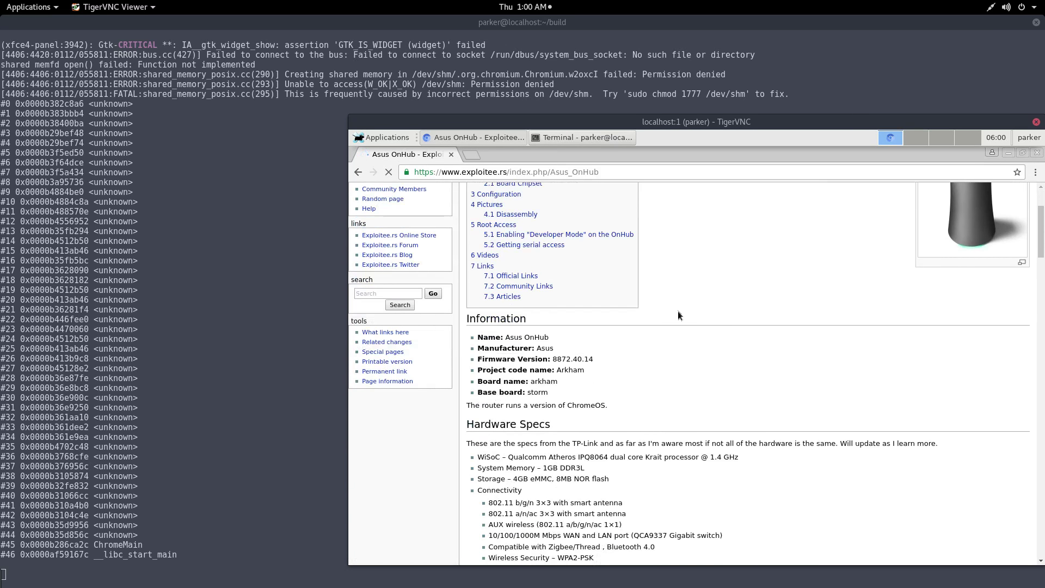
scroll(679, 305, down, 12)
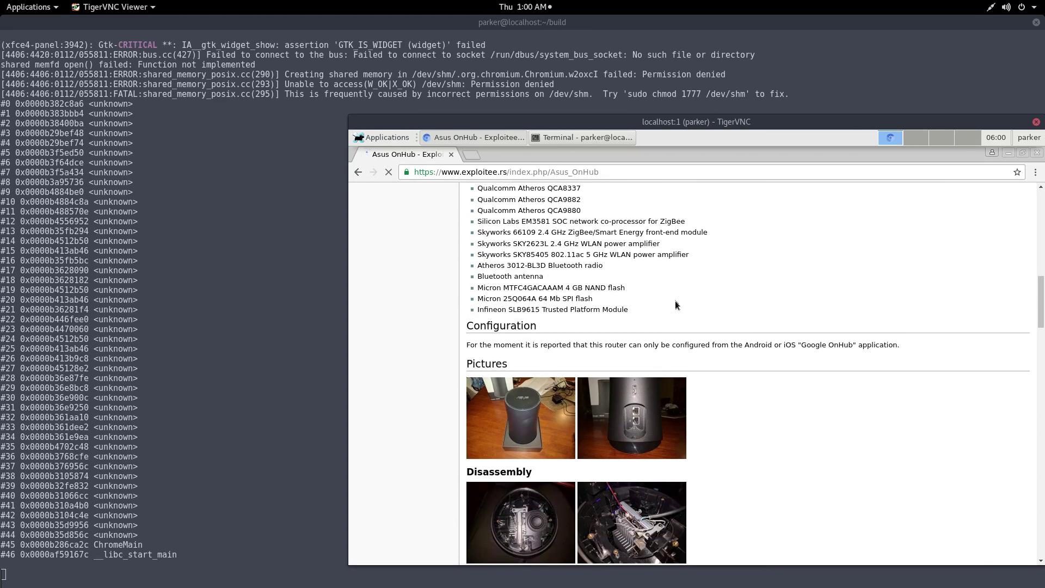
scroll(676, 304, down, 10)
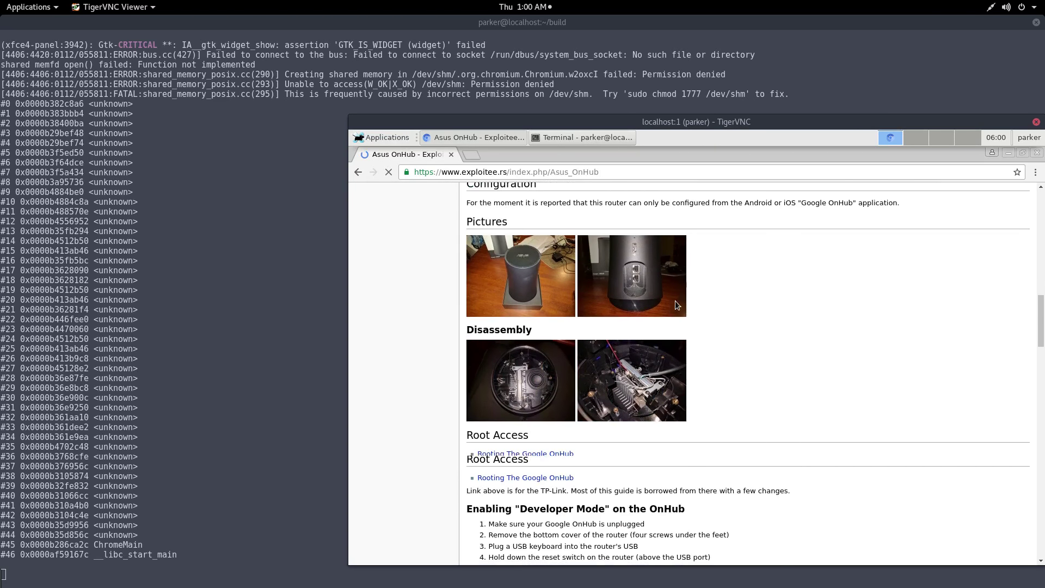
scroll(676, 304, down, 7)
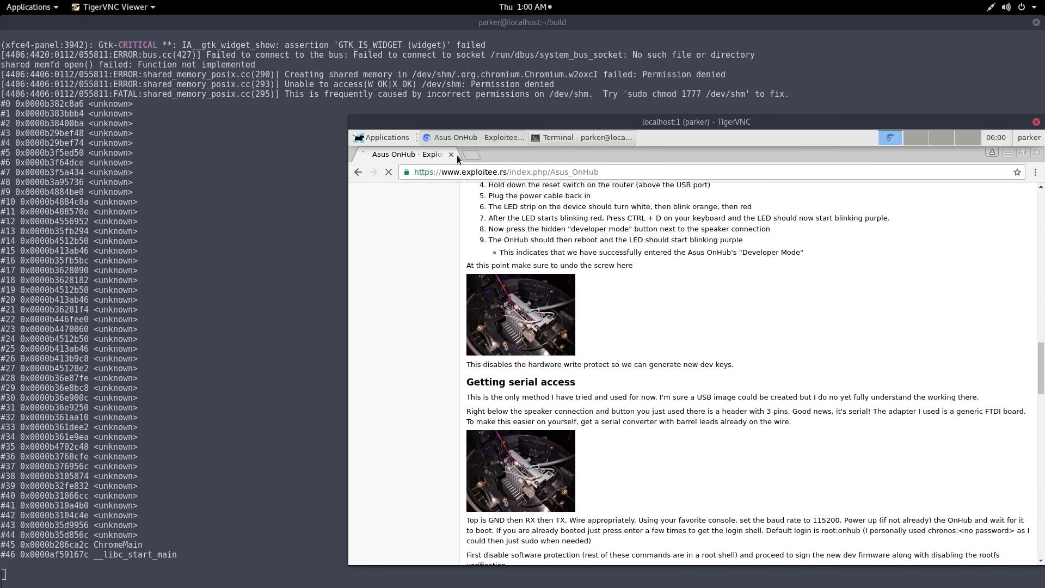
click(451, 154)
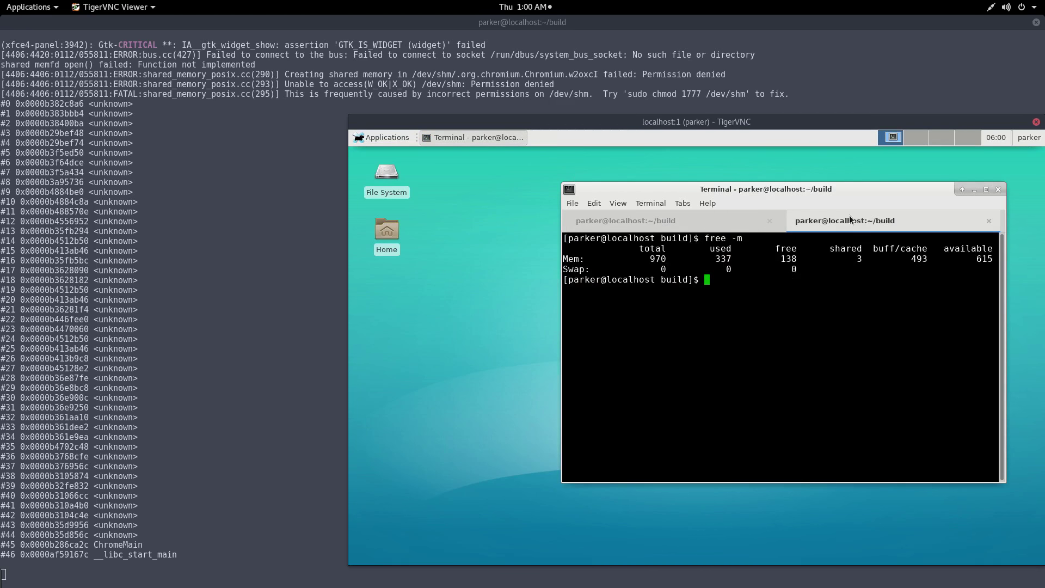
Close the second terminal tab, the remote terminal window and the TigerVNC viewer
click(989, 221)
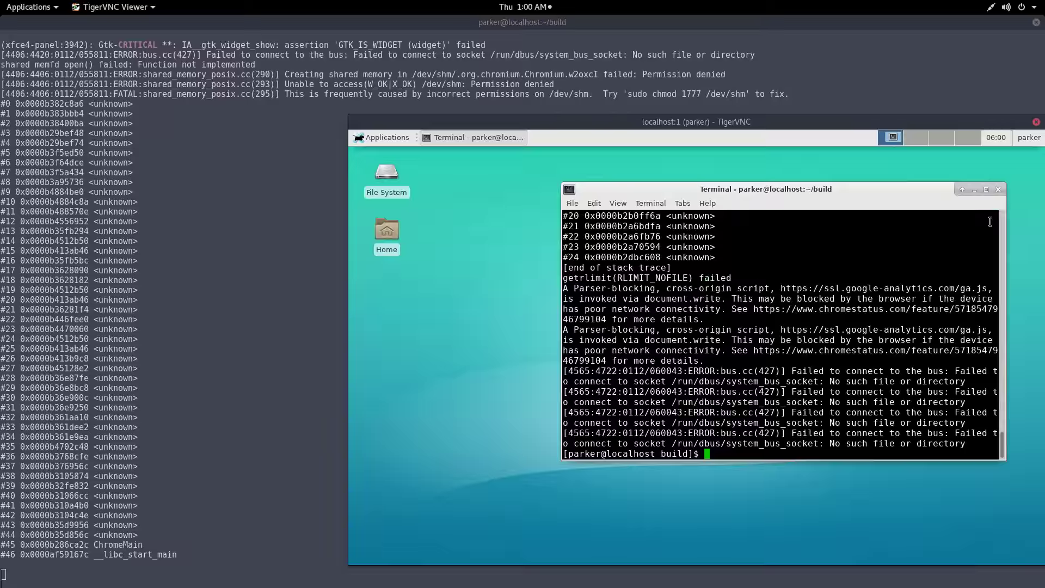
click(999, 193)
click(1034, 123)
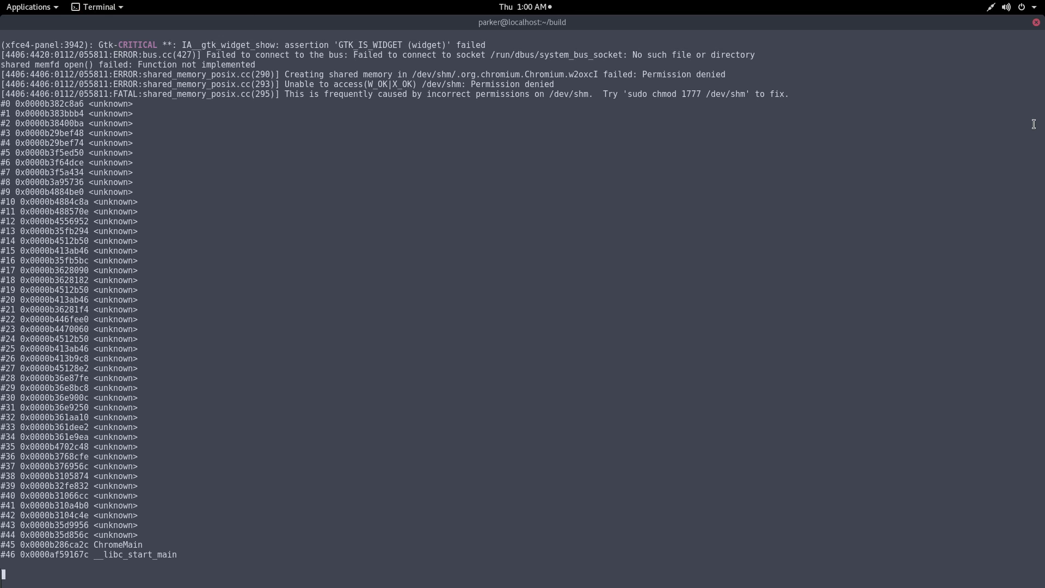
Stop the running program with Ctrl+C and run vncserver -kill :1
key(ctrl+c)
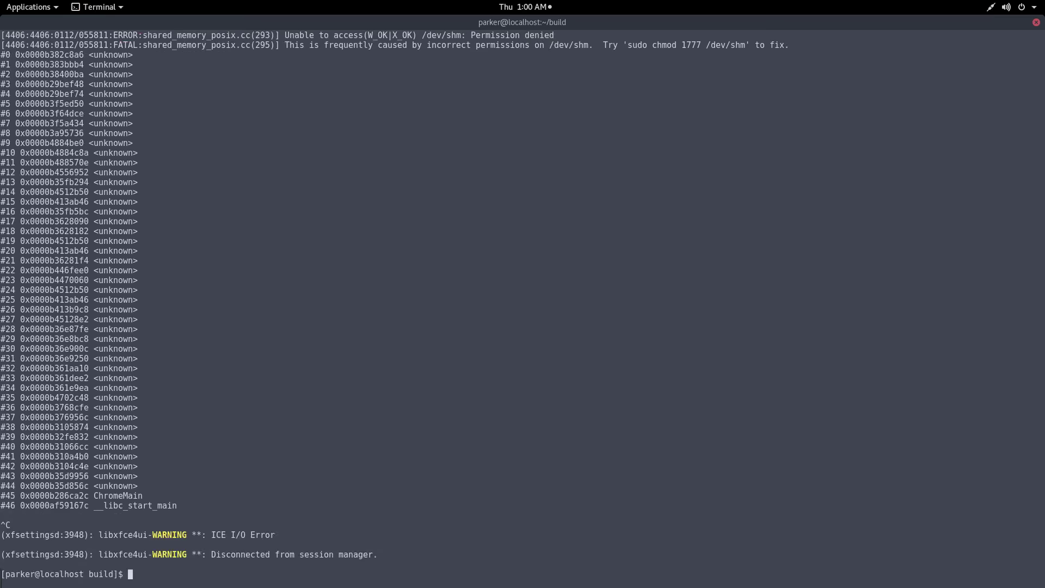
key(Return)
key(Return)
key(Return)
key(Return)
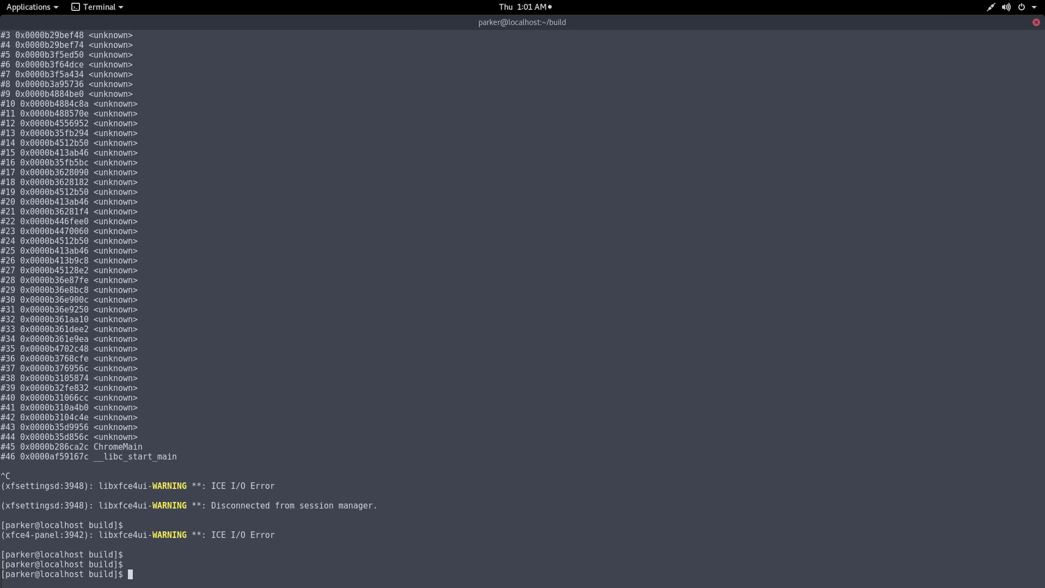
text(vncserver )
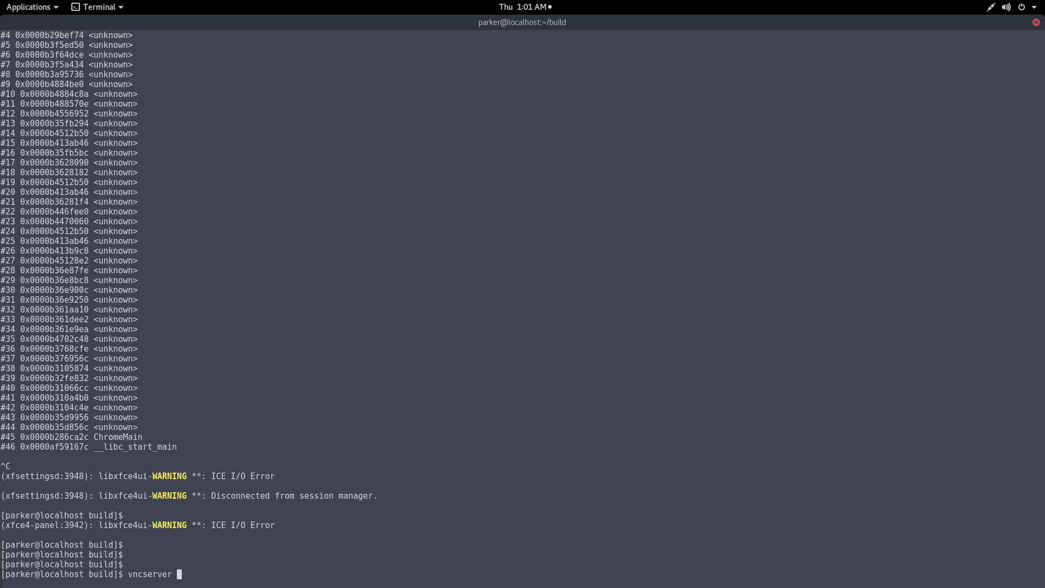
text(-kill :1)
key(Return)
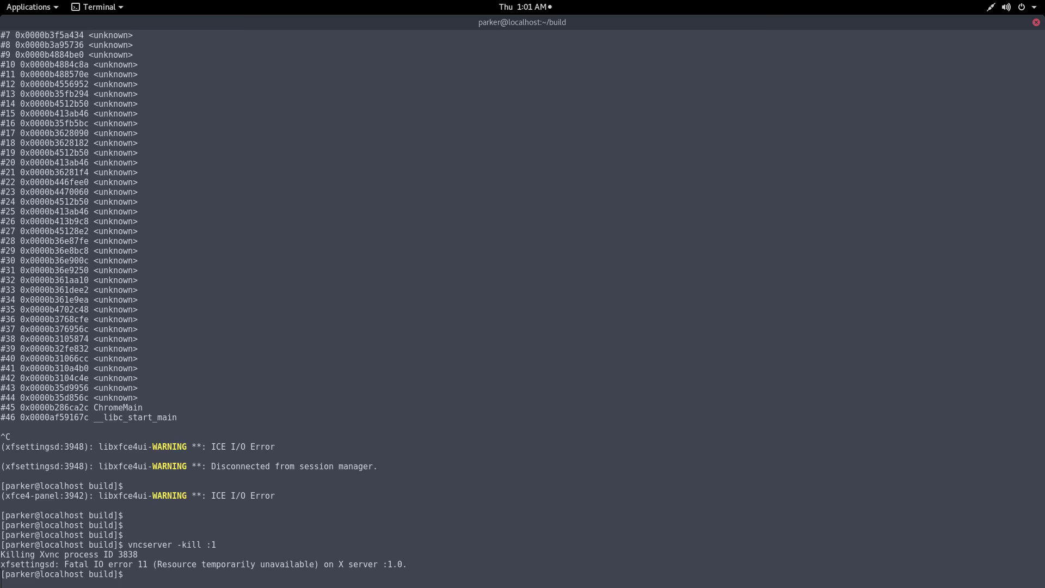
key(Return)
key(Return)
key(Return)
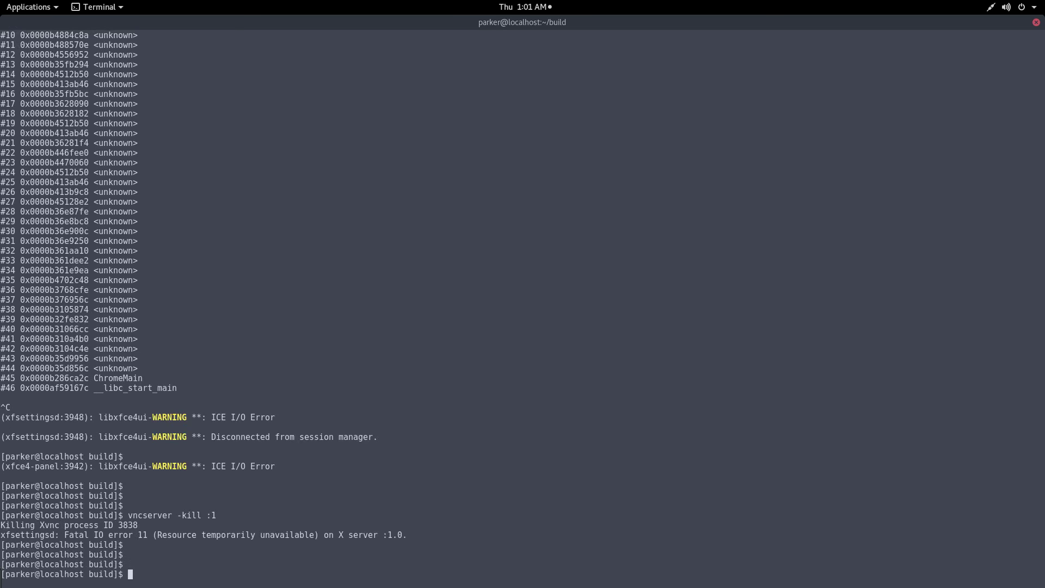
Exit the user shell back to root and list the root directory with ls
text(exit)
key(Return)
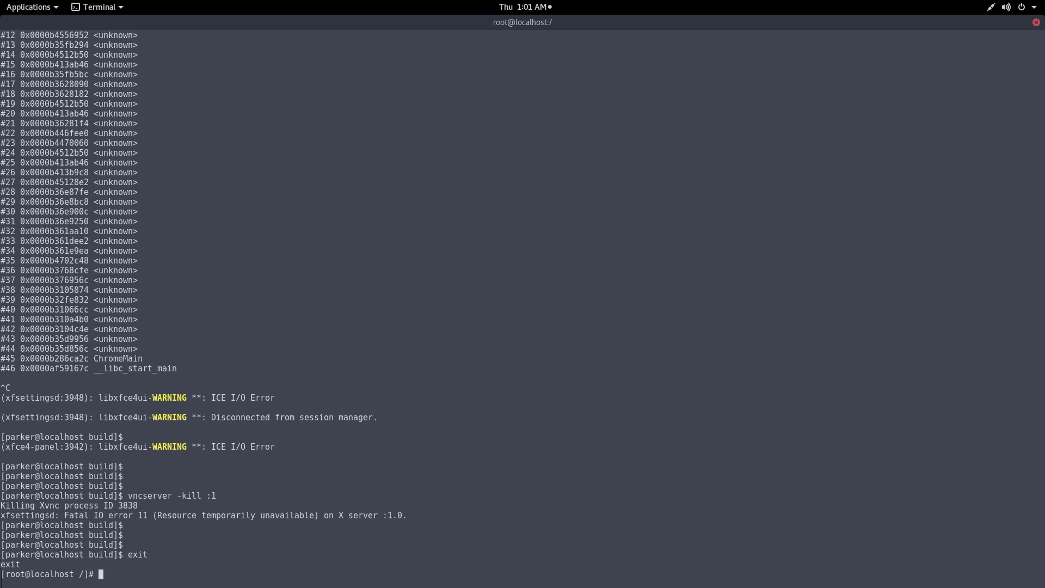
text(ls)
key(Return)
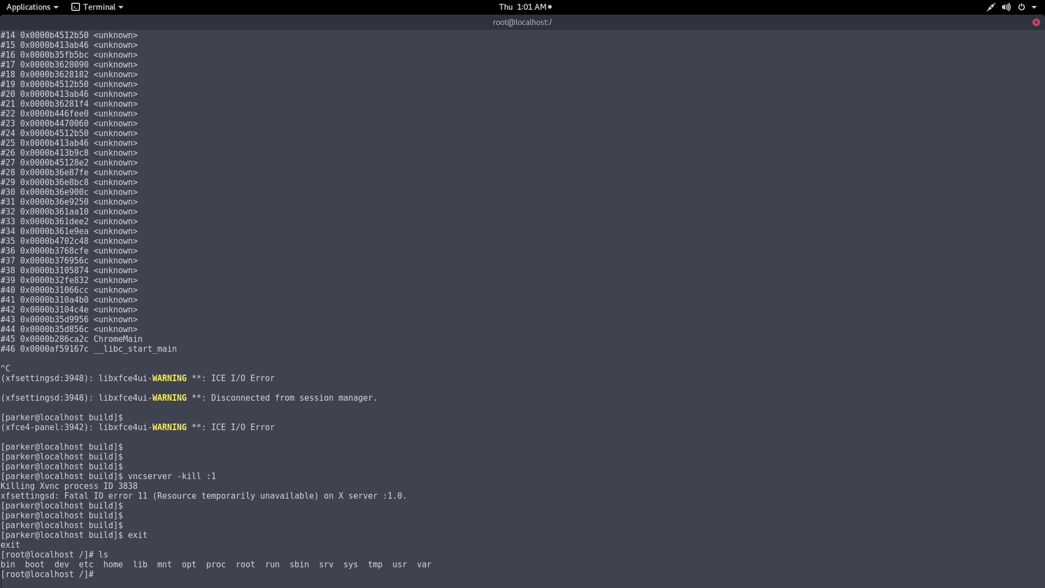
Exit the chroot shell, the router's root shell, and the SSH session to 192.168.86.1
text(exit)
key(Return)
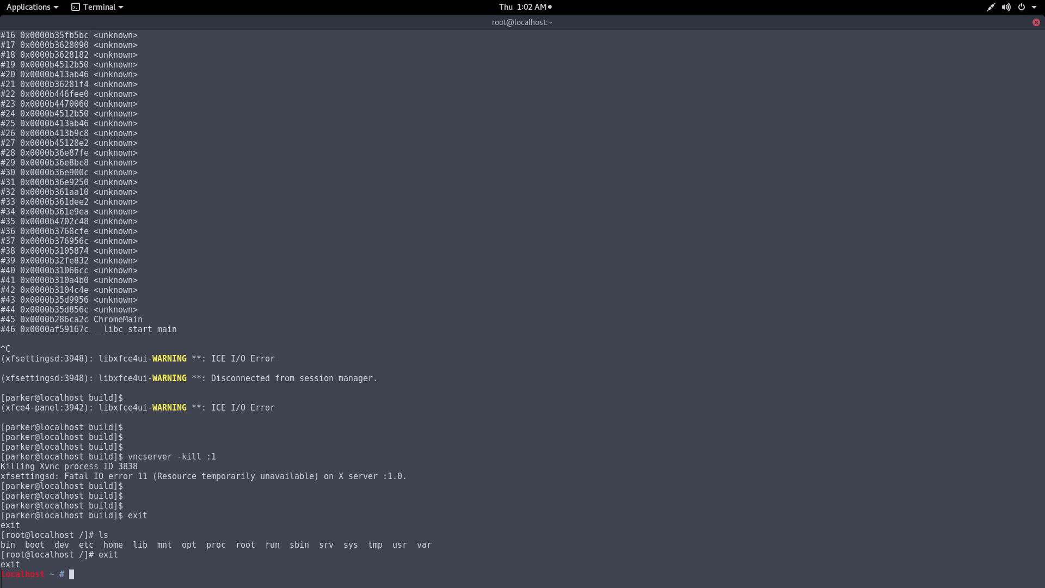
text(exit)
key(Return)
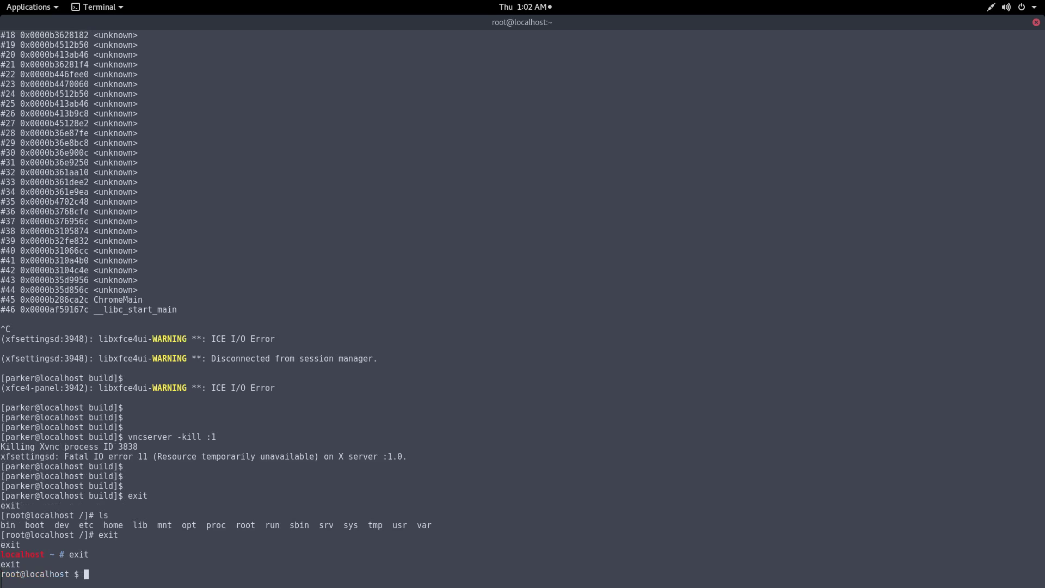
text(exit)
key(Return)
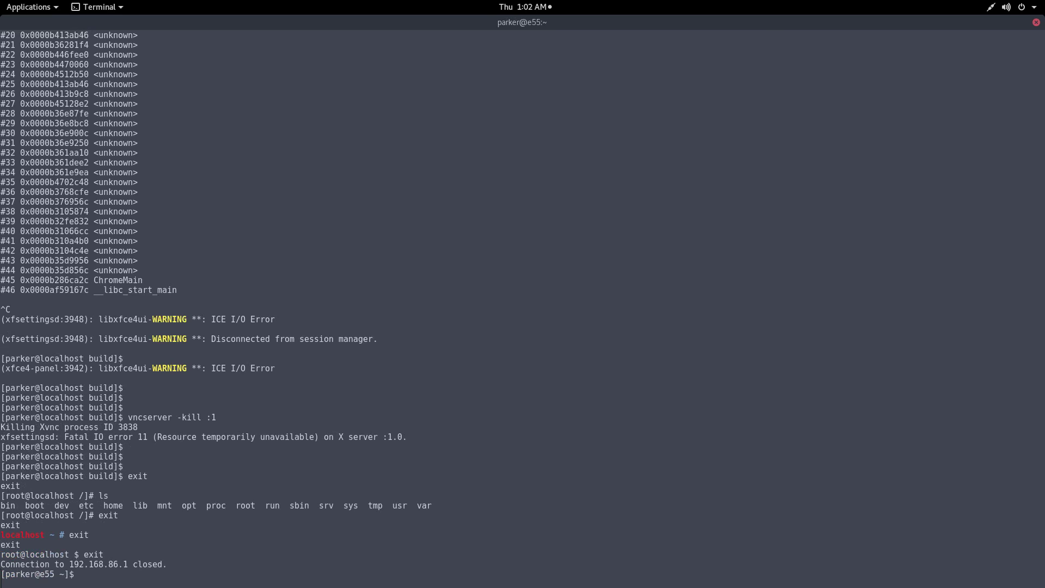